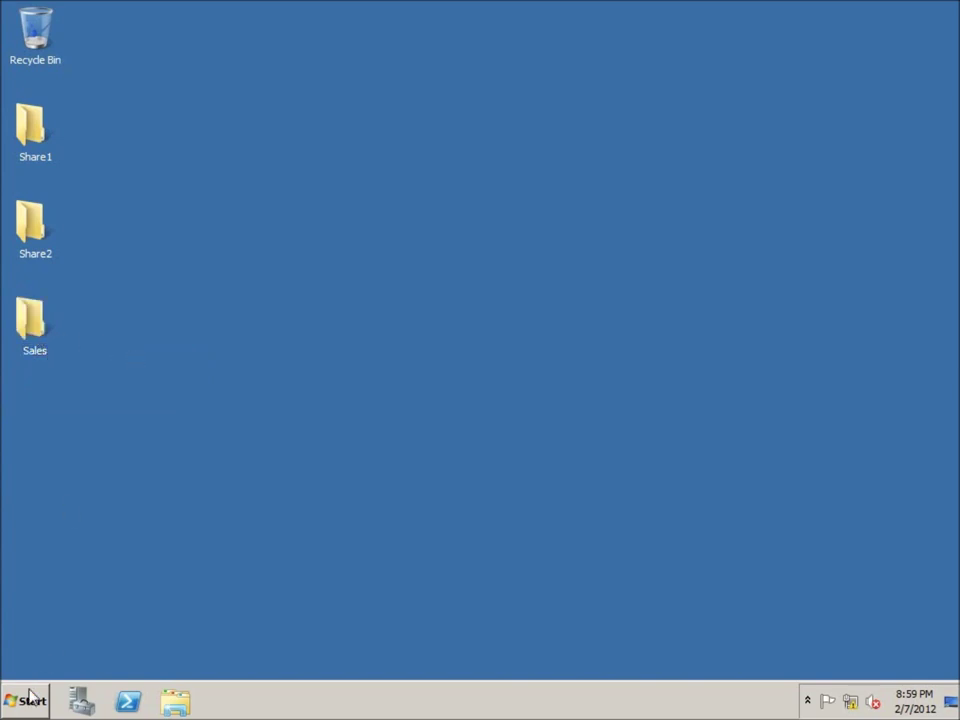
- Show the Administrative Tools submenu from the Start menu
mouse_move(281, 551)
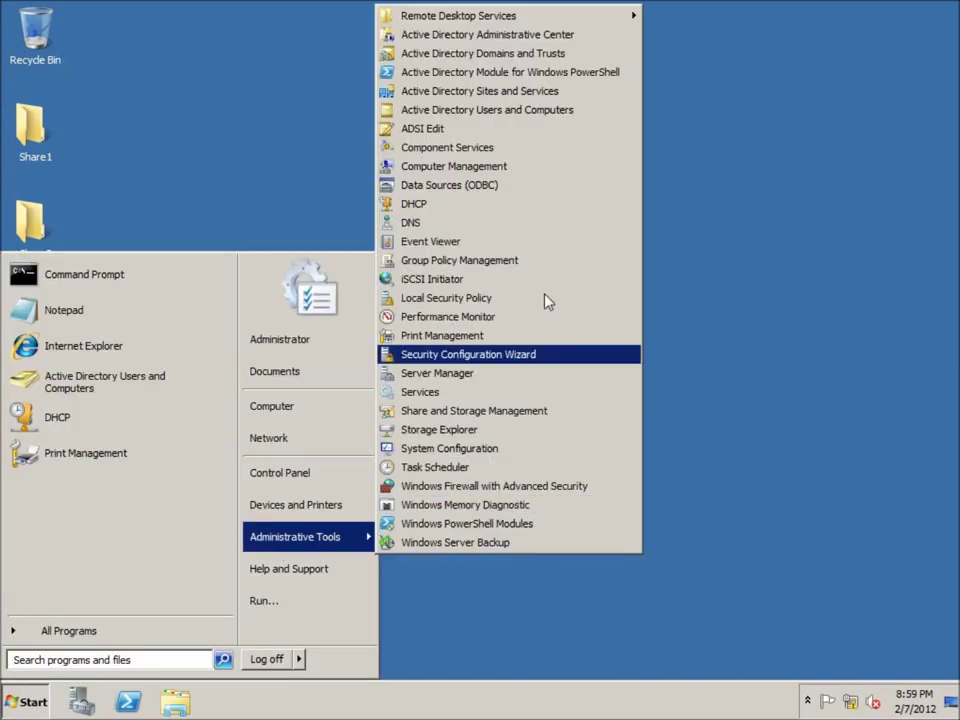
- Launch Active Directory Users and Computers and review Administrator, Guest, User1, User2 and the domain groups
click(514, 112)
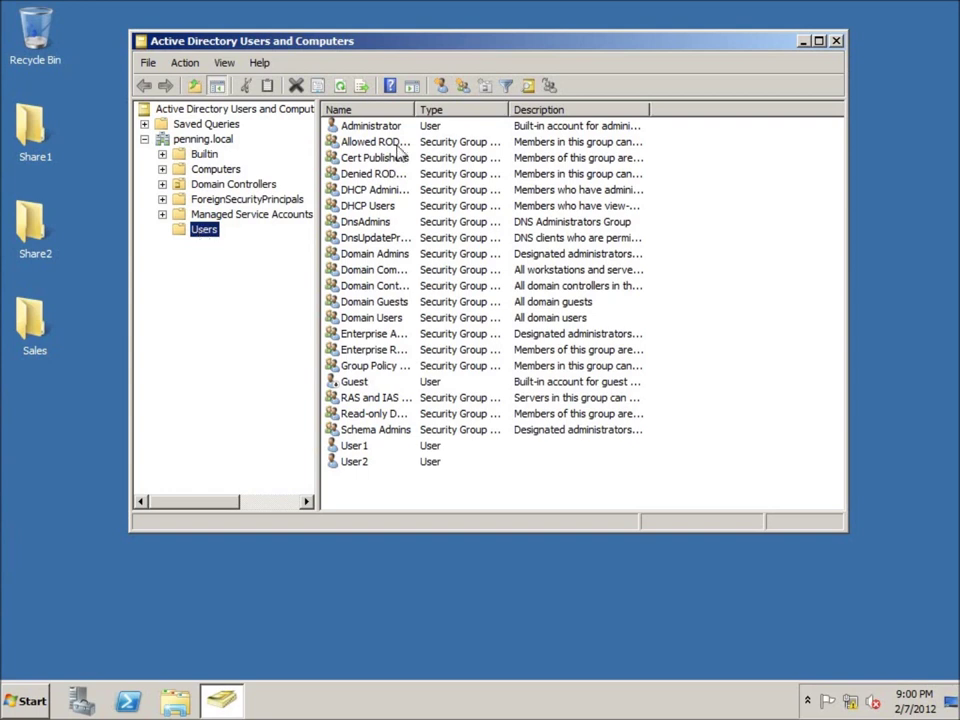
click(372, 127)
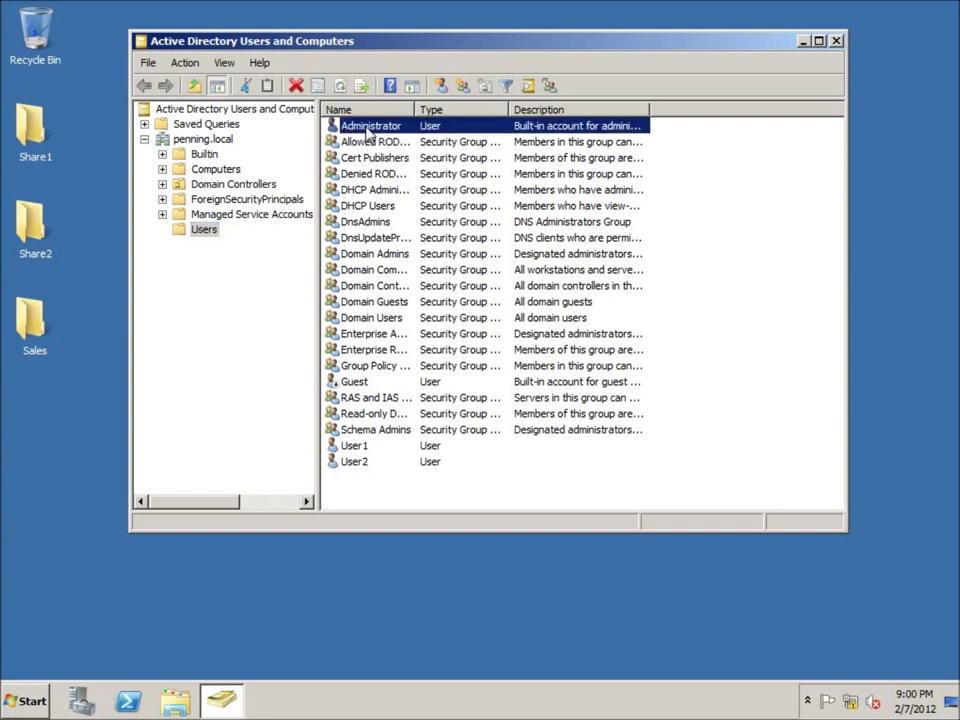
click(352, 382)
click(345, 447)
click(348, 461)
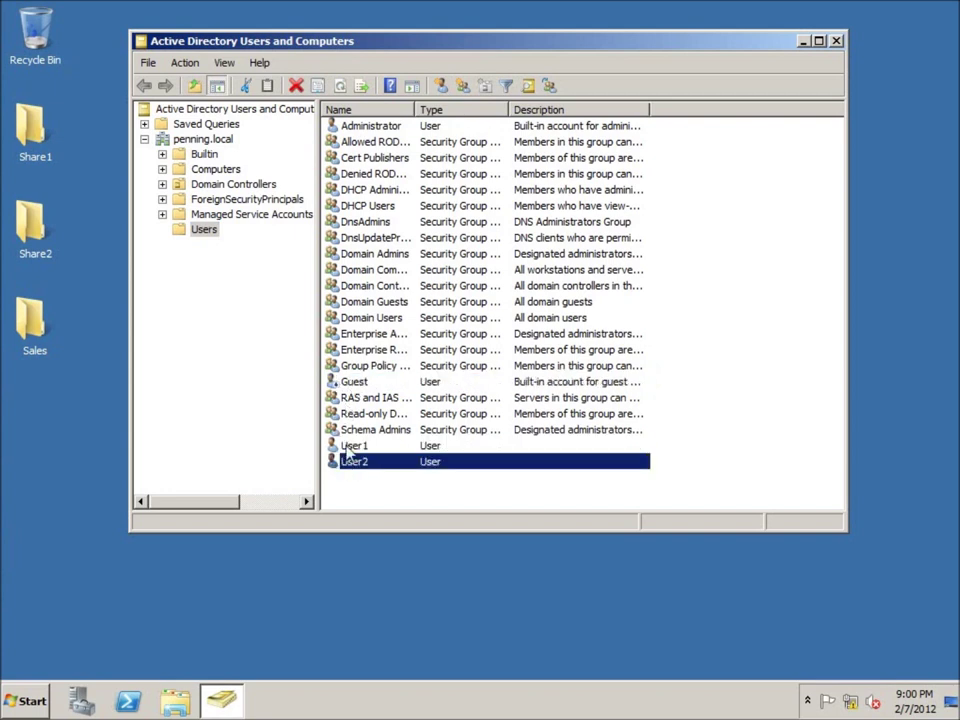
click(350, 446)
click(348, 456)
click(346, 447)
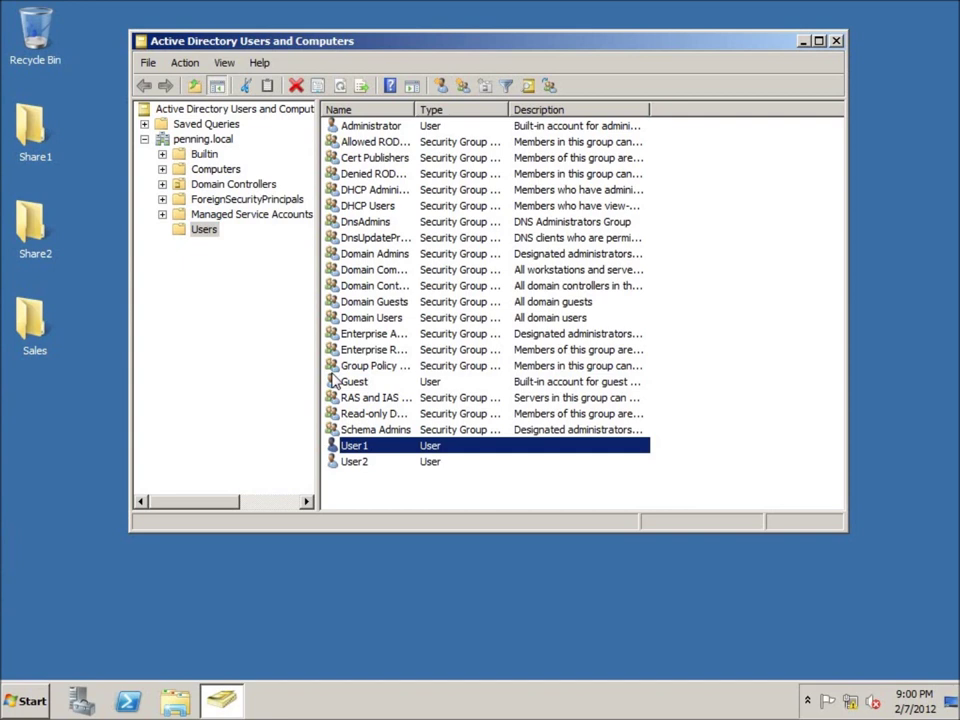
click(370, 302)
key(Tab)
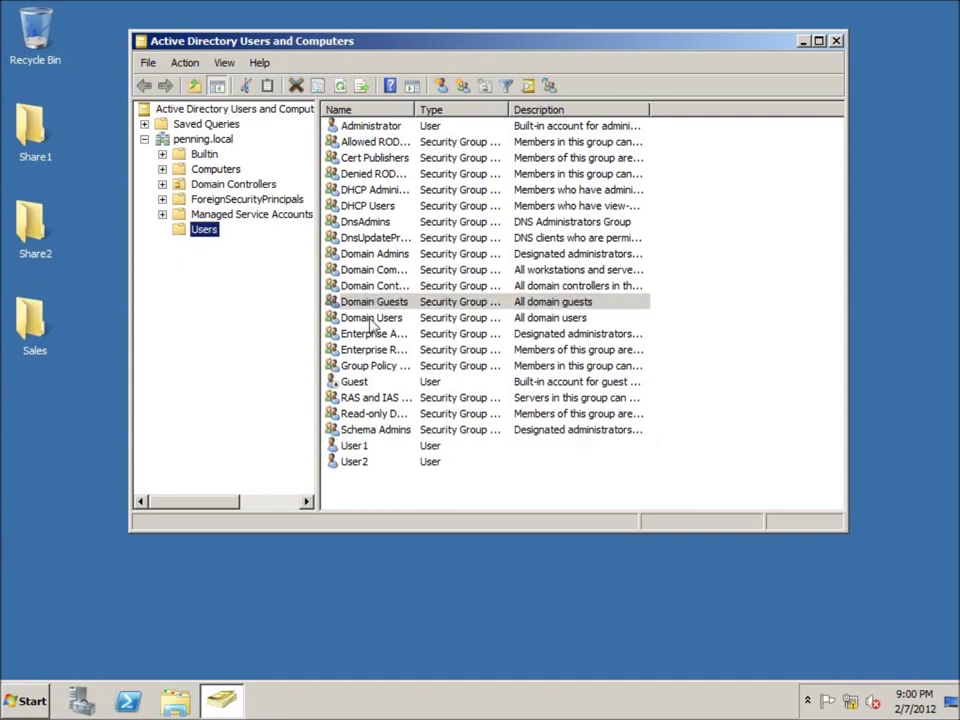
click(371, 319)
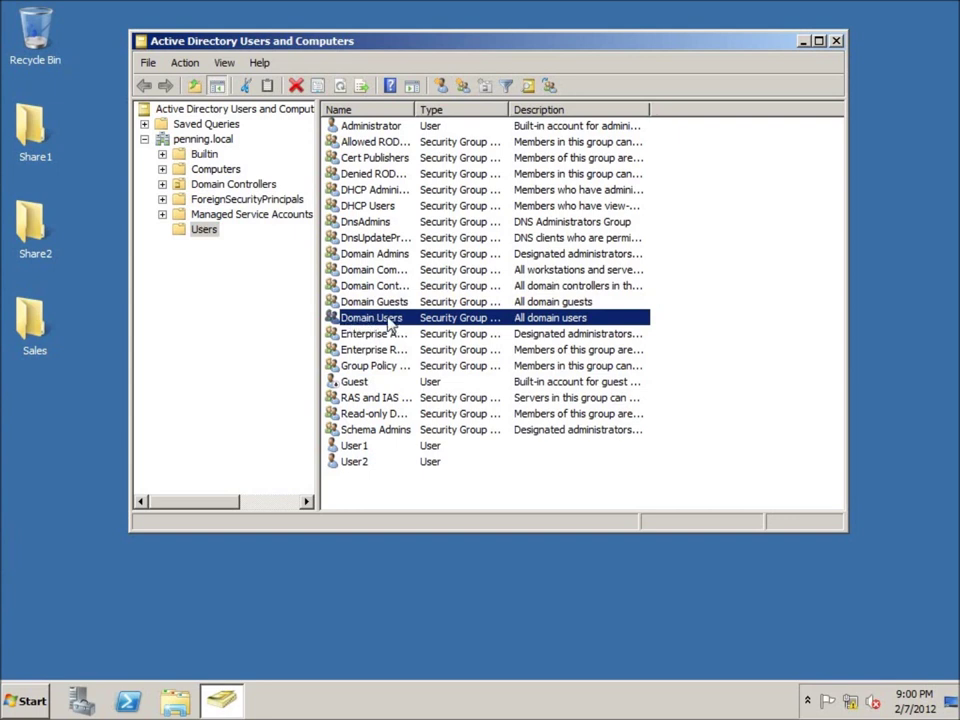
click(388, 494)
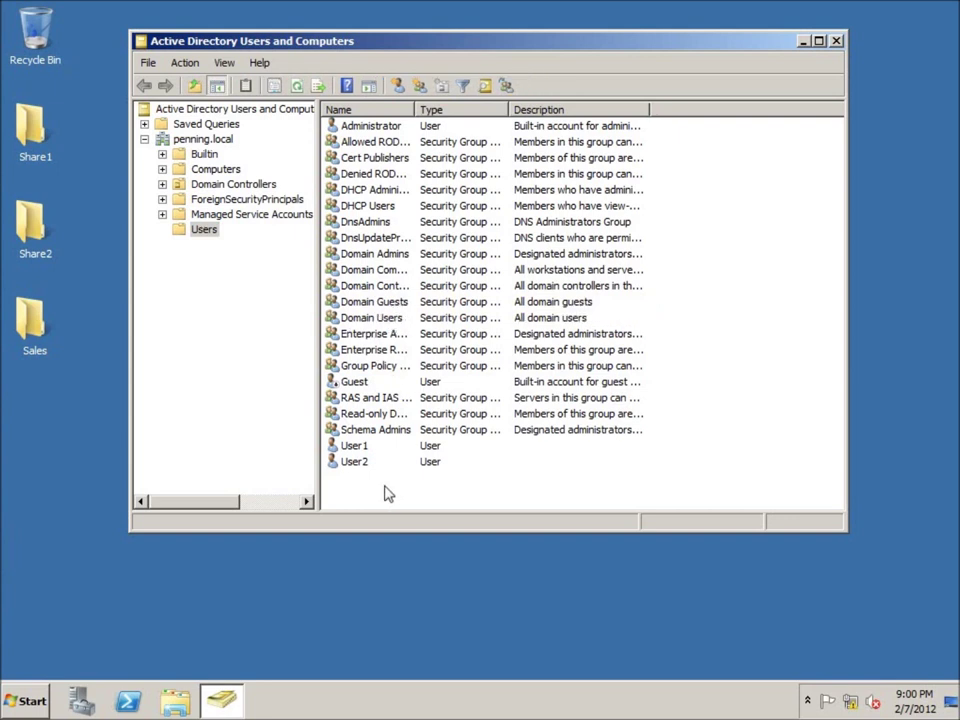
- Create a new group named Sales in Users, keeping Global scope and Security type
right_click(350, 490)
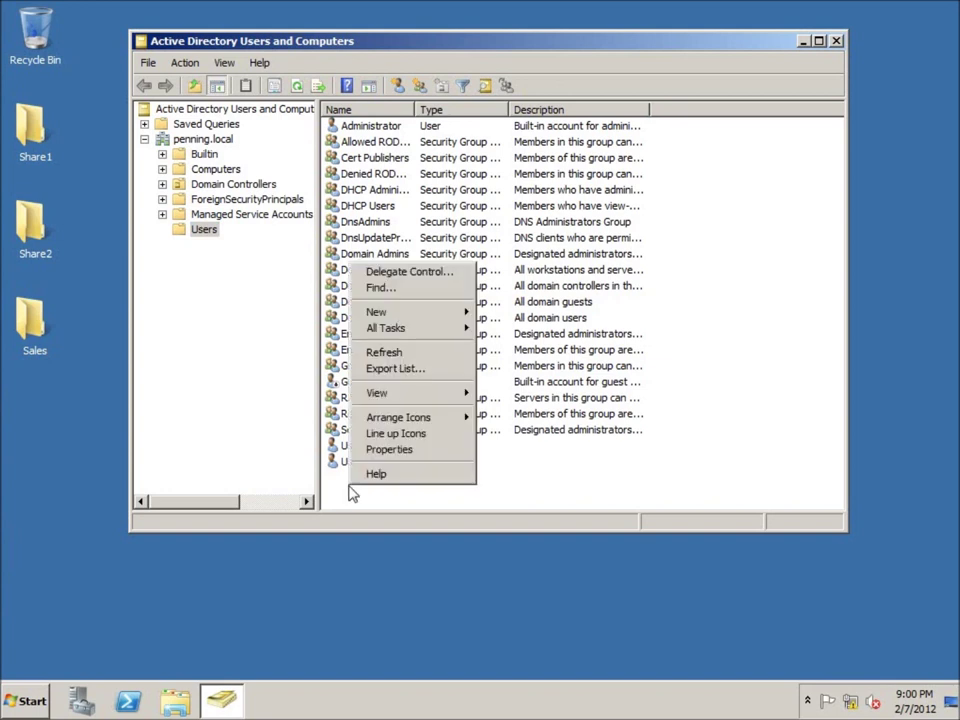
mouse_move(466, 310)
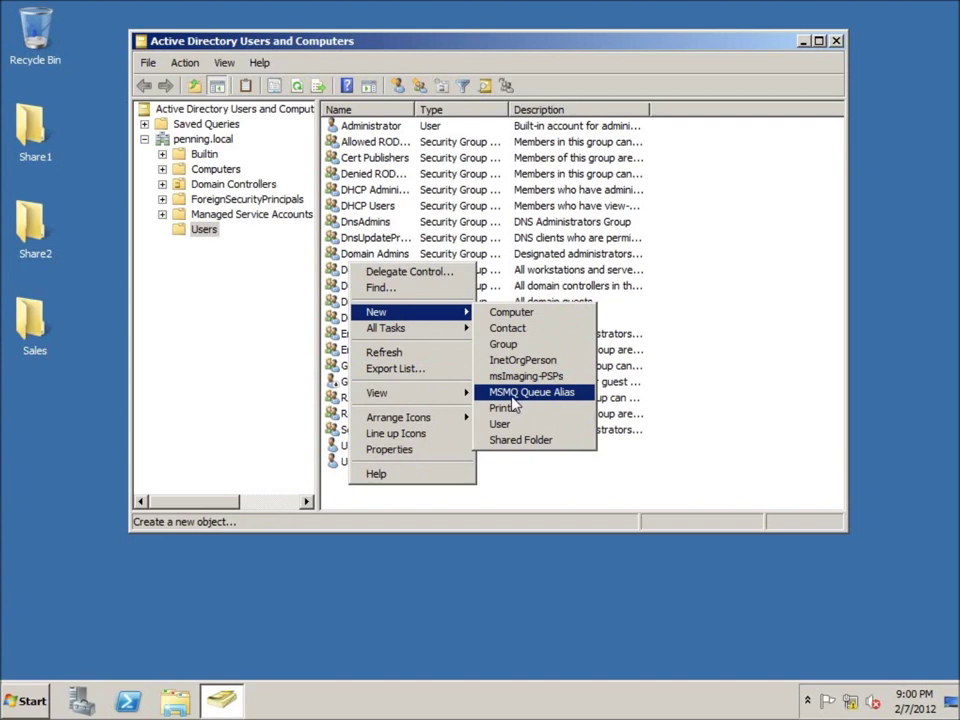
click(503, 343)
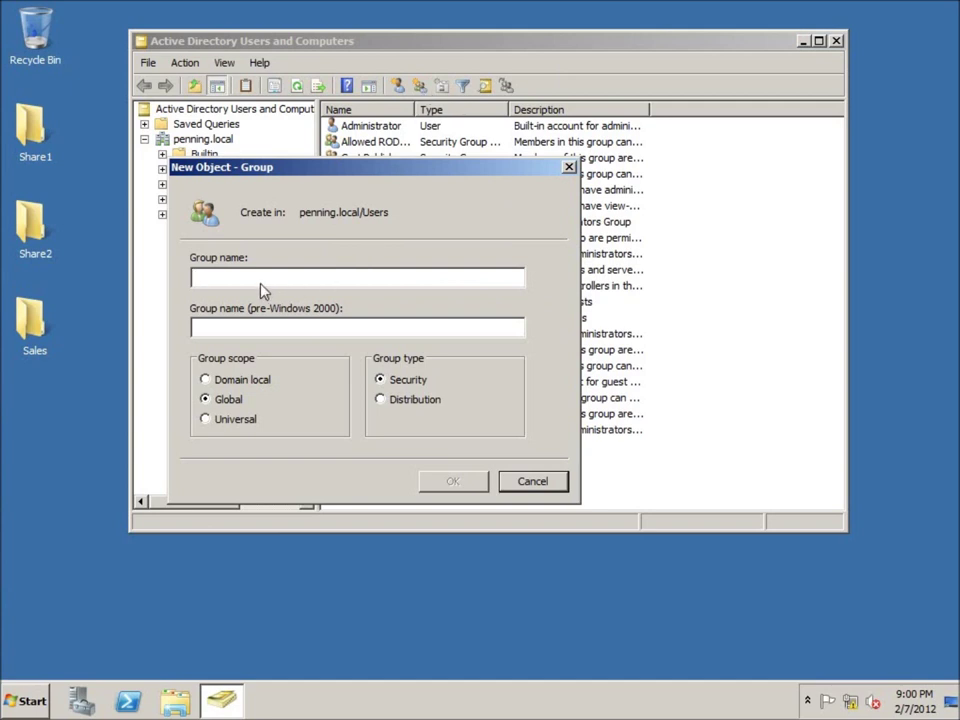
text(Sales)
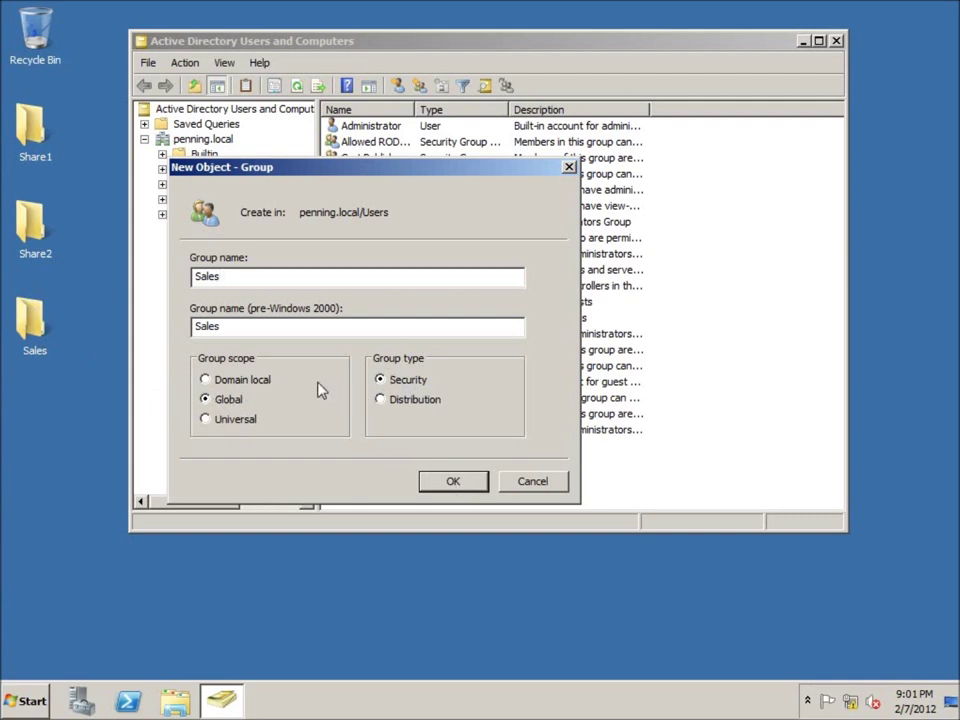
click(456, 482)
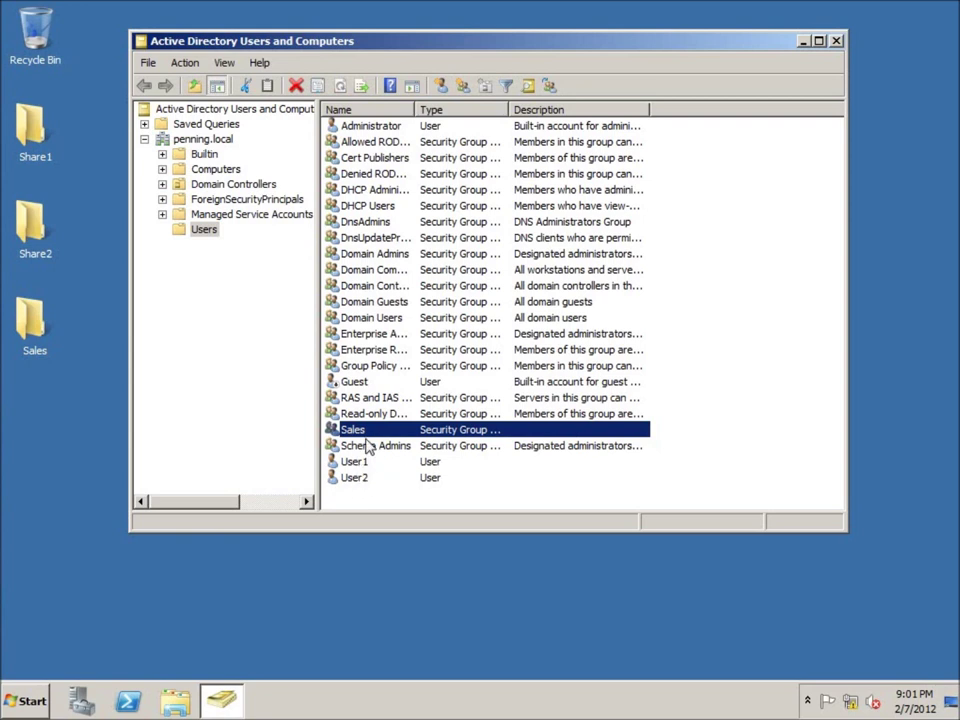
- Start a new user in the Users container, entering the names User and User3
click(354, 499)
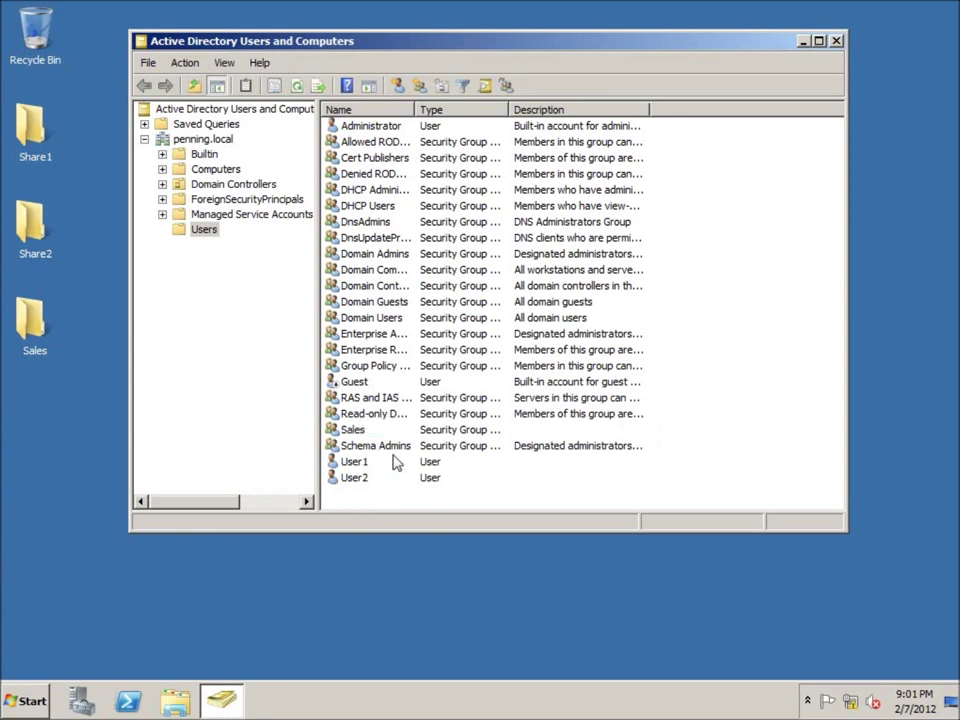
right_click(343, 503)
mouse_move(392, 327)
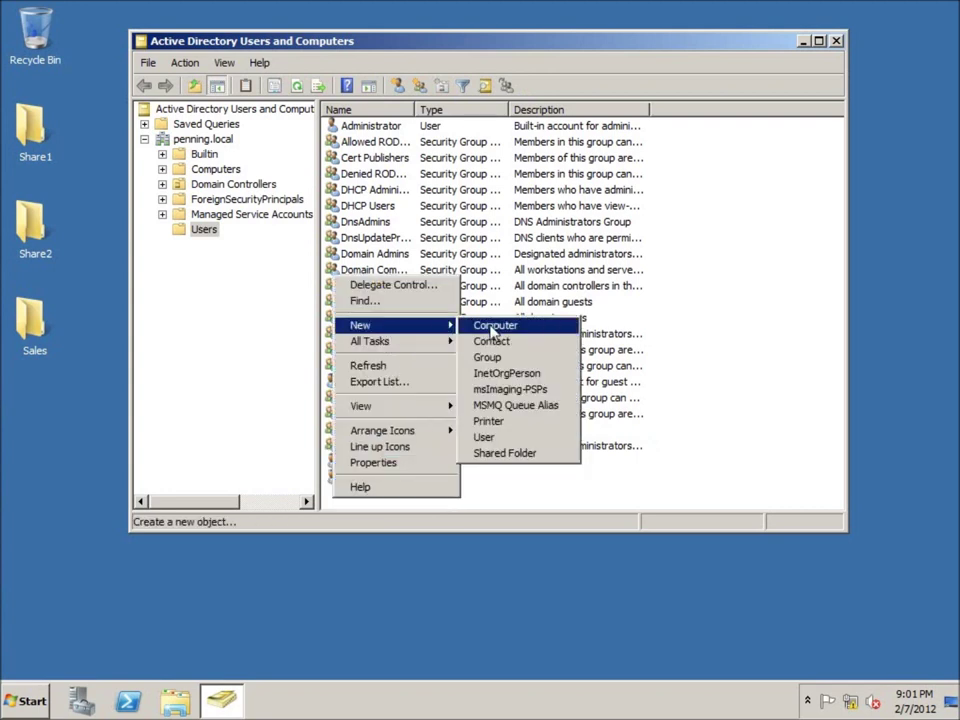
click(498, 437)
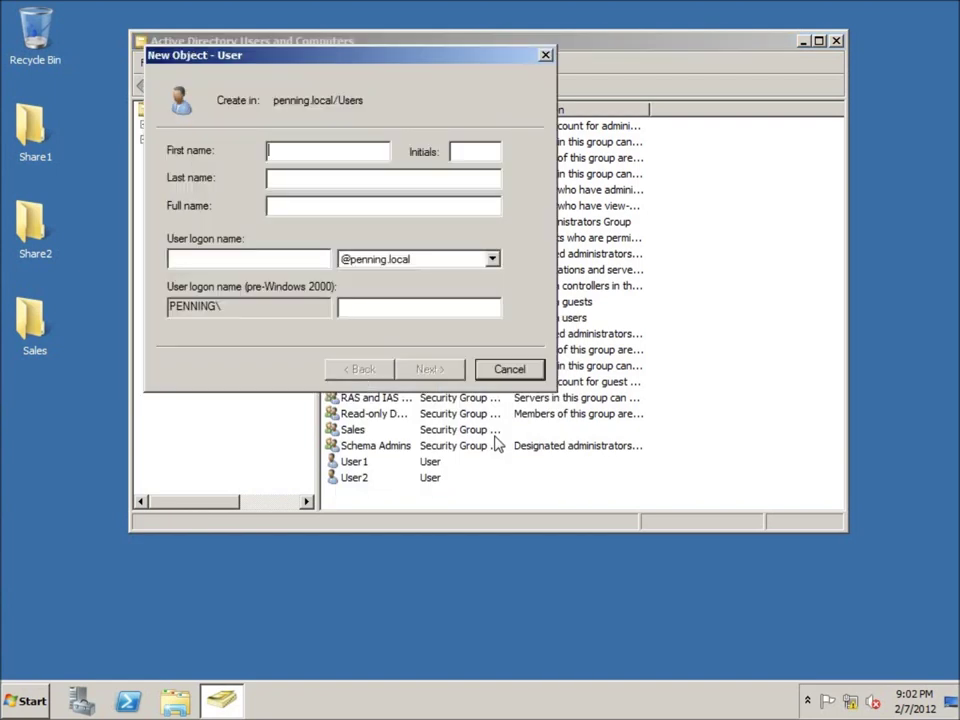
text(User)
key(Tab)
key(Tab)
text(User)
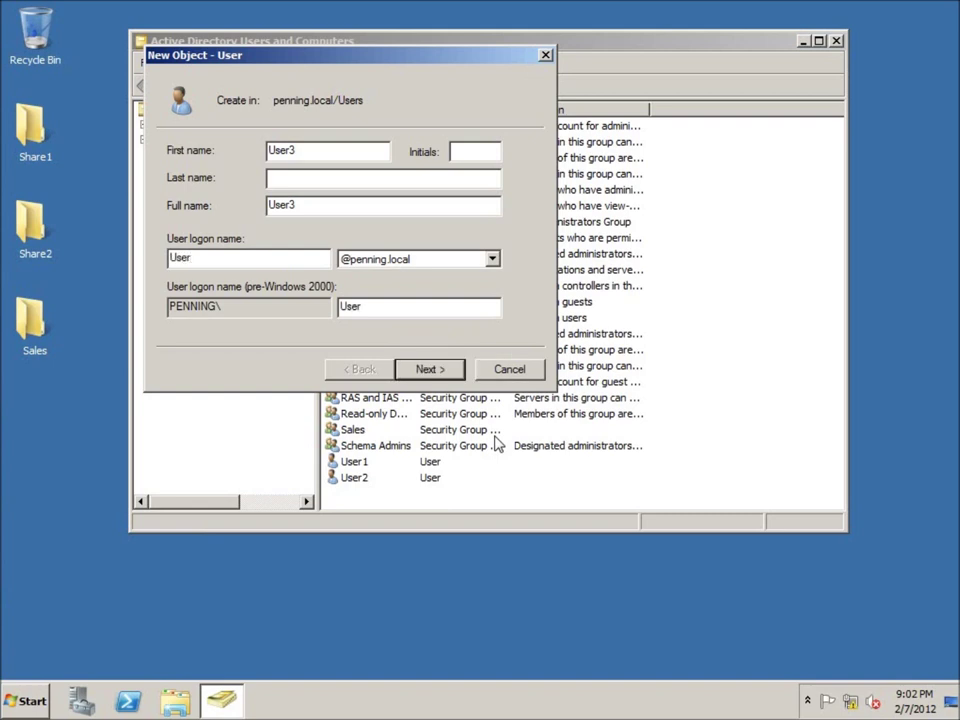
text(3)
click(428, 370)
- Turn off 'must change password at next logon', enter the password, and finish creating User3
click(280, 212)
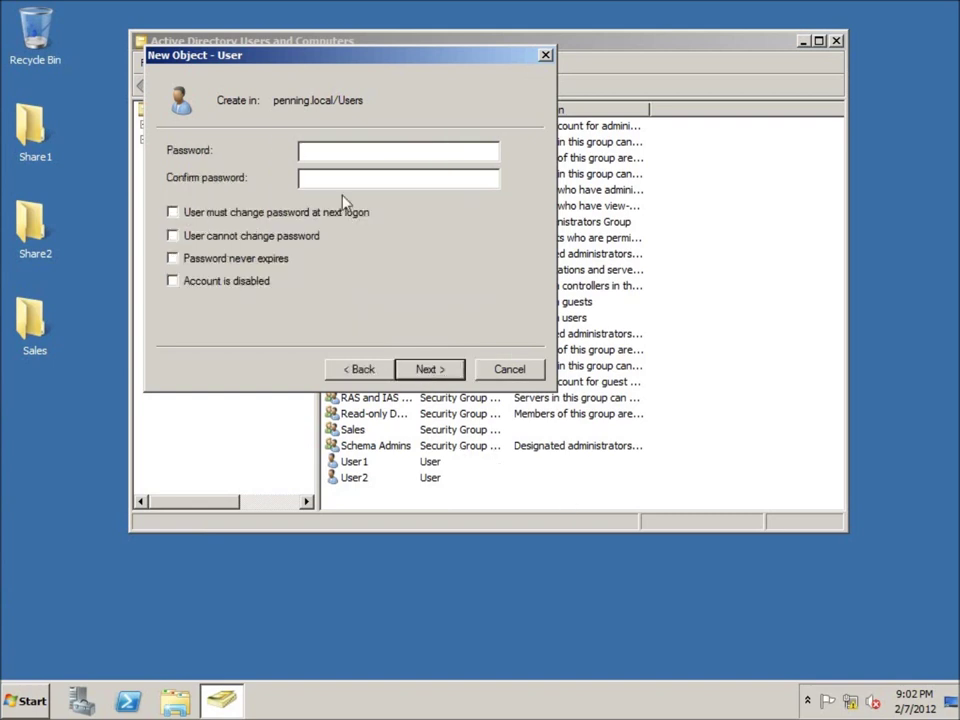
click(336, 153)
key(Return)
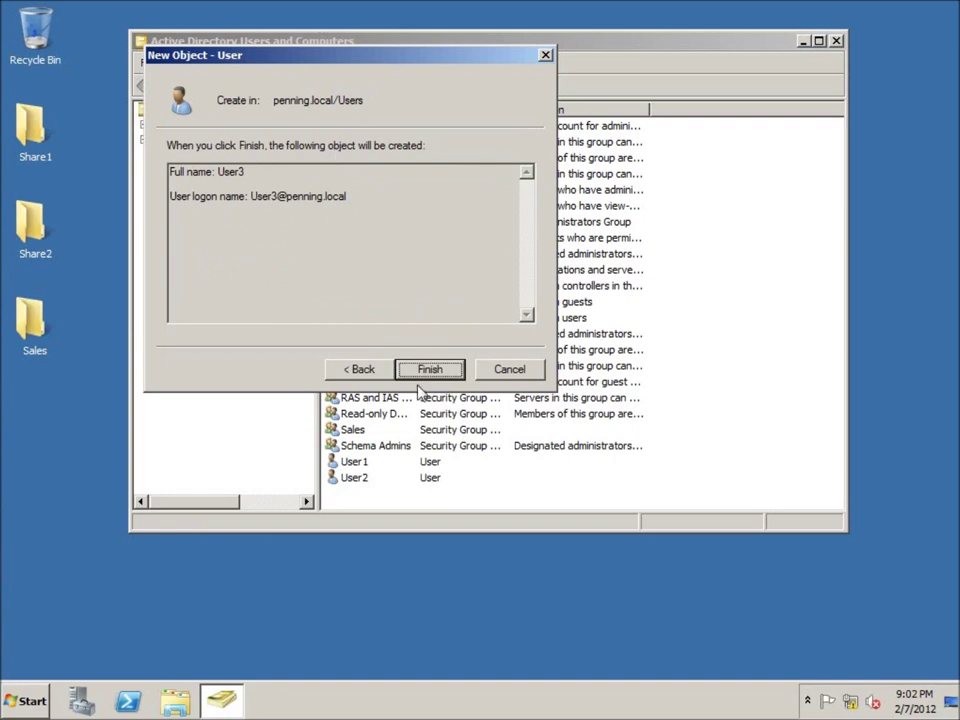
click(426, 380)
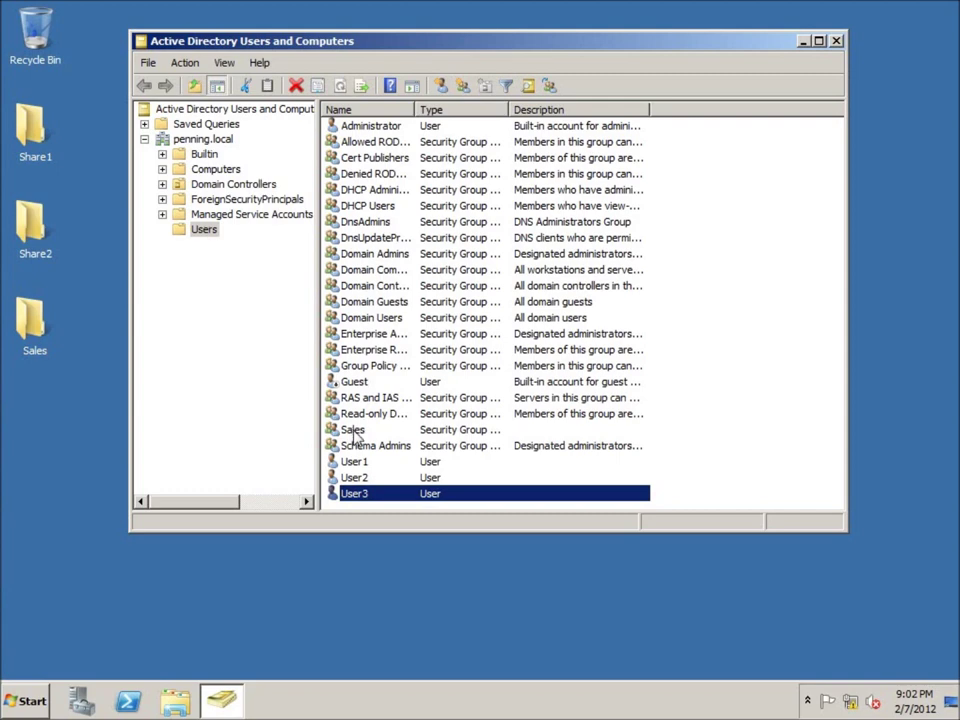
- Open User3's properties on the Member Of tab
double_click(353, 494)
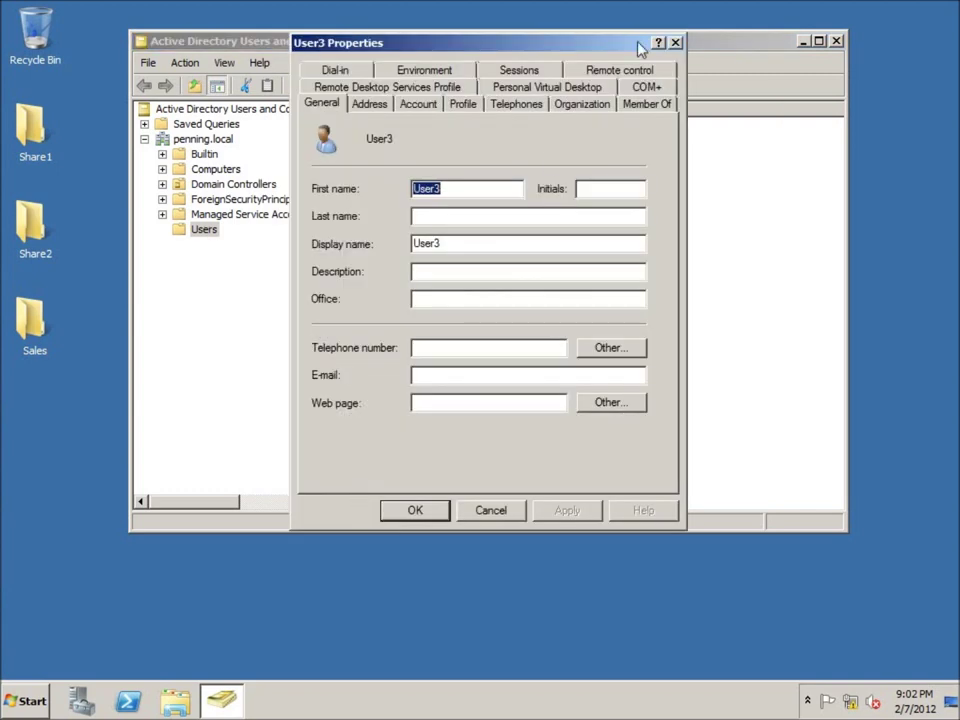
click(676, 42)
right_click(355, 494)
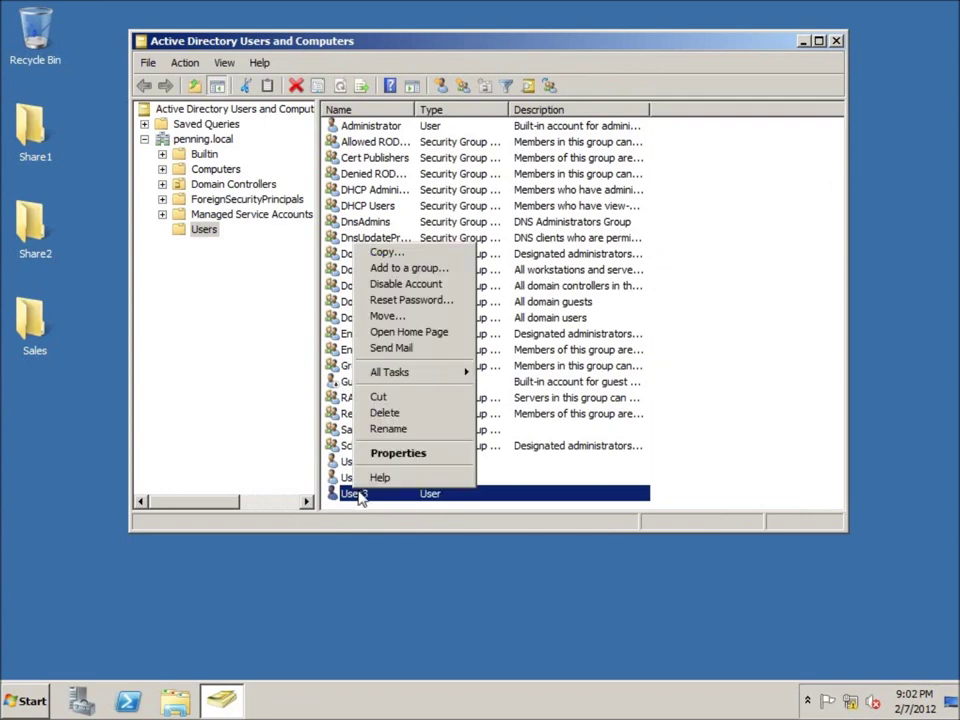
click(380, 455)
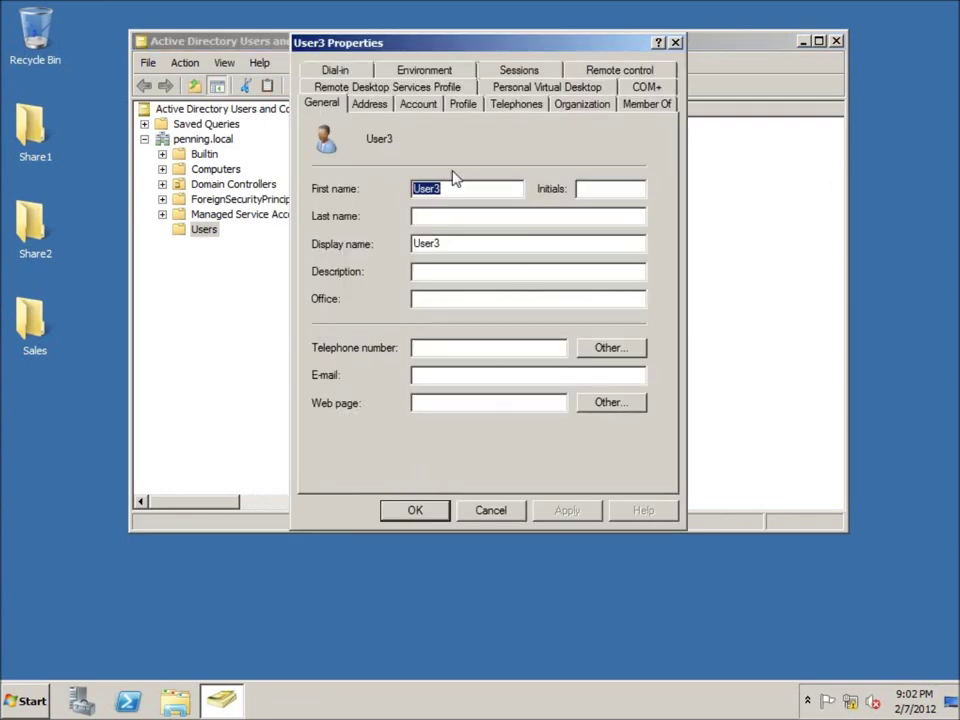
drag(448, 45, 431, 44)
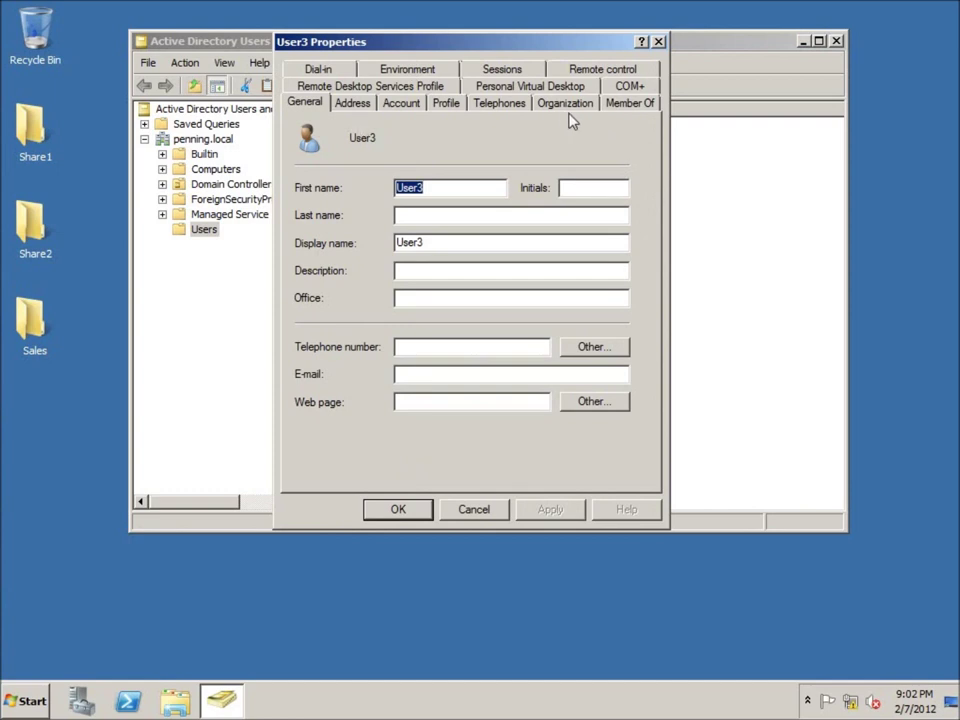
click(642, 104)
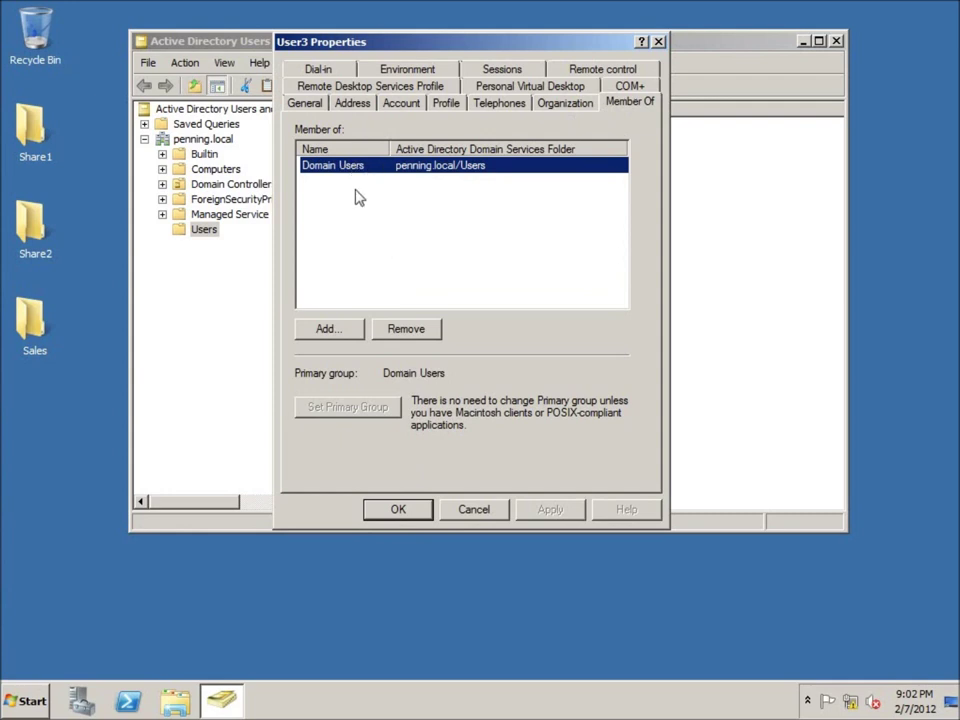
- Add the Sales group to User3's memberships and apply the change
click(330, 330)
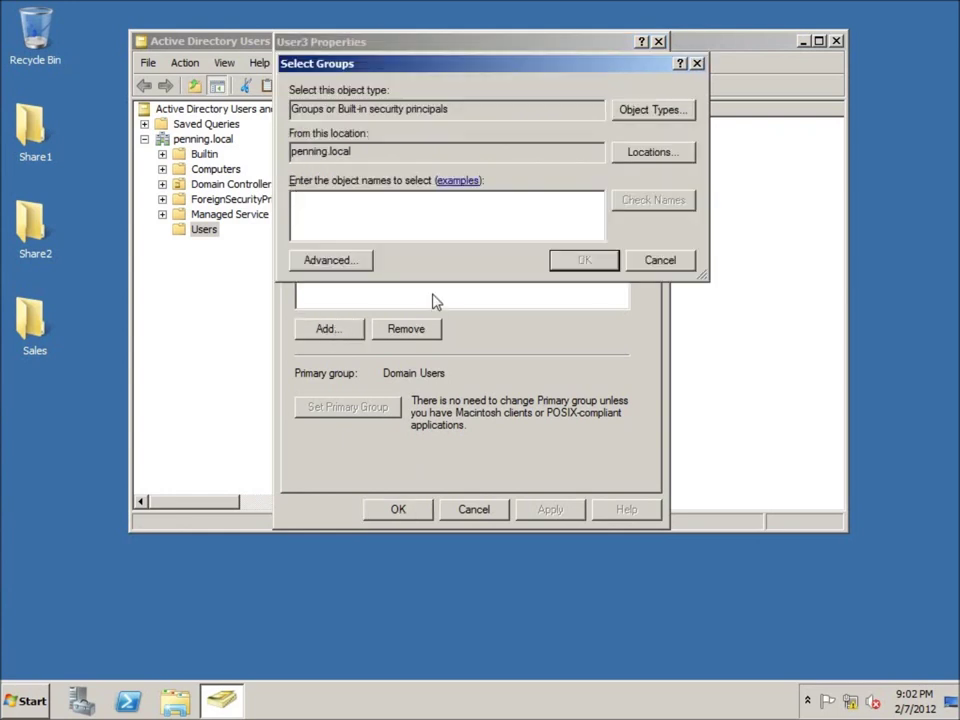
text(Sales)
key(Return)
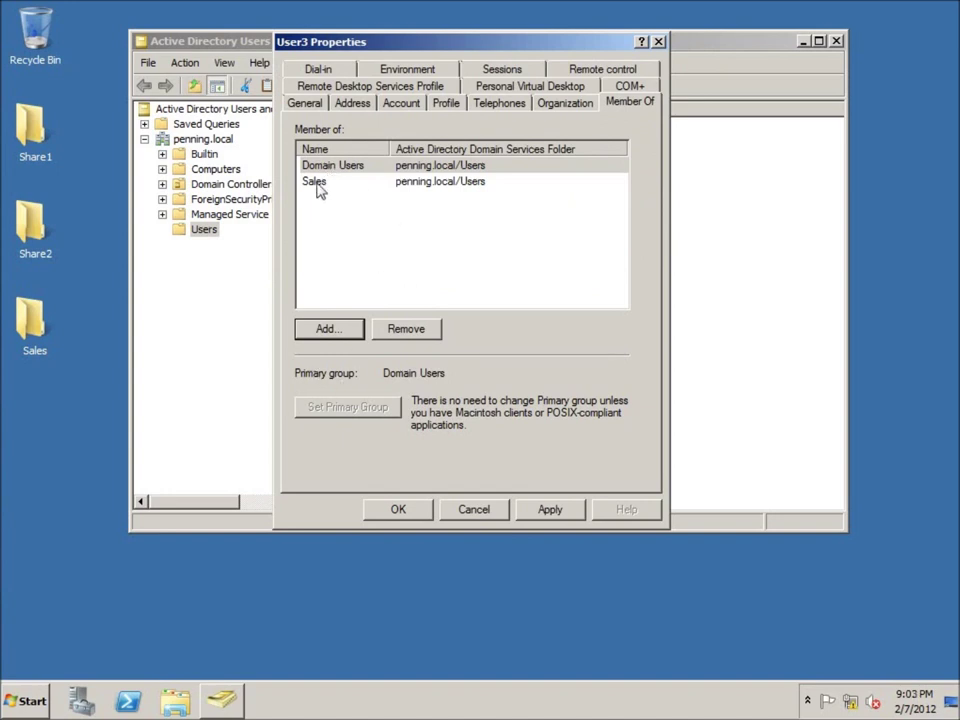
click(545, 512)
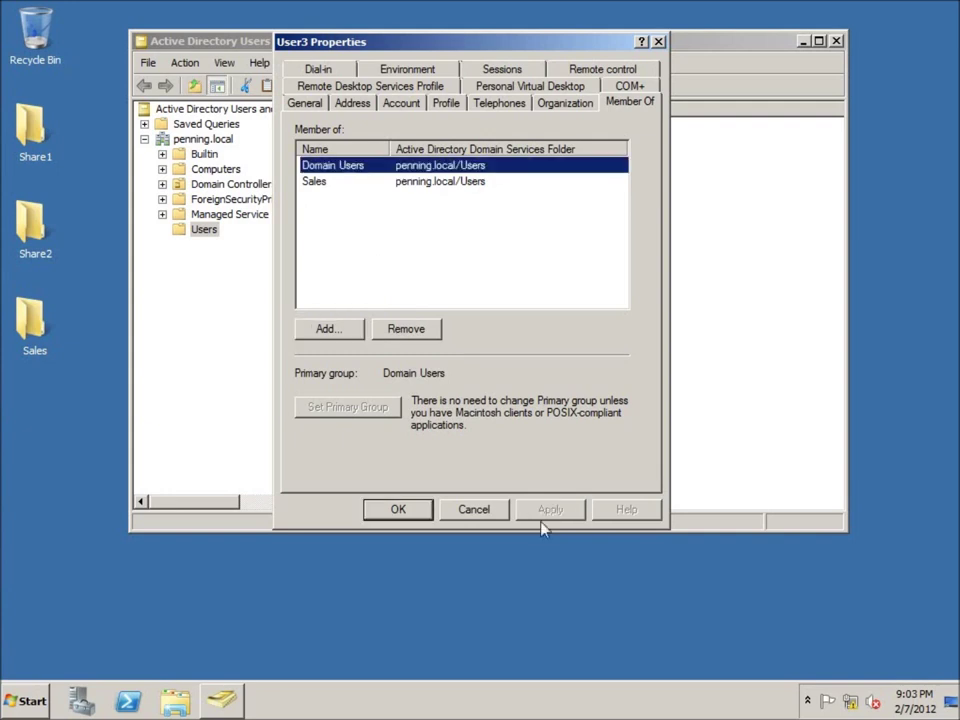
click(398, 510)
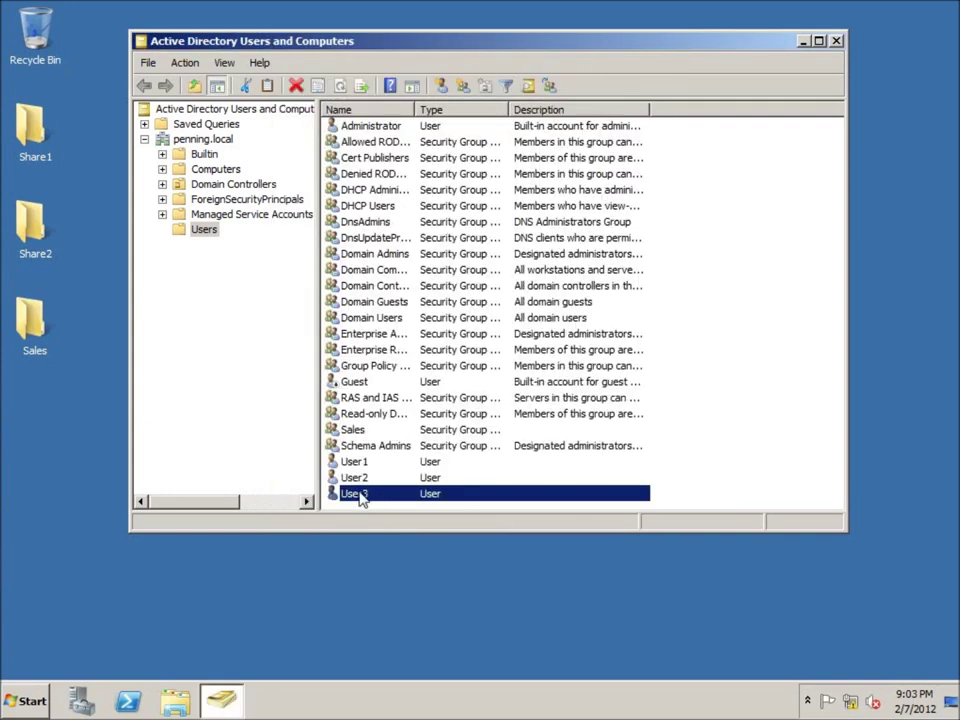
- Check the Sales group's Members tab for User3 and its empty Member Of tab
click(358, 433)
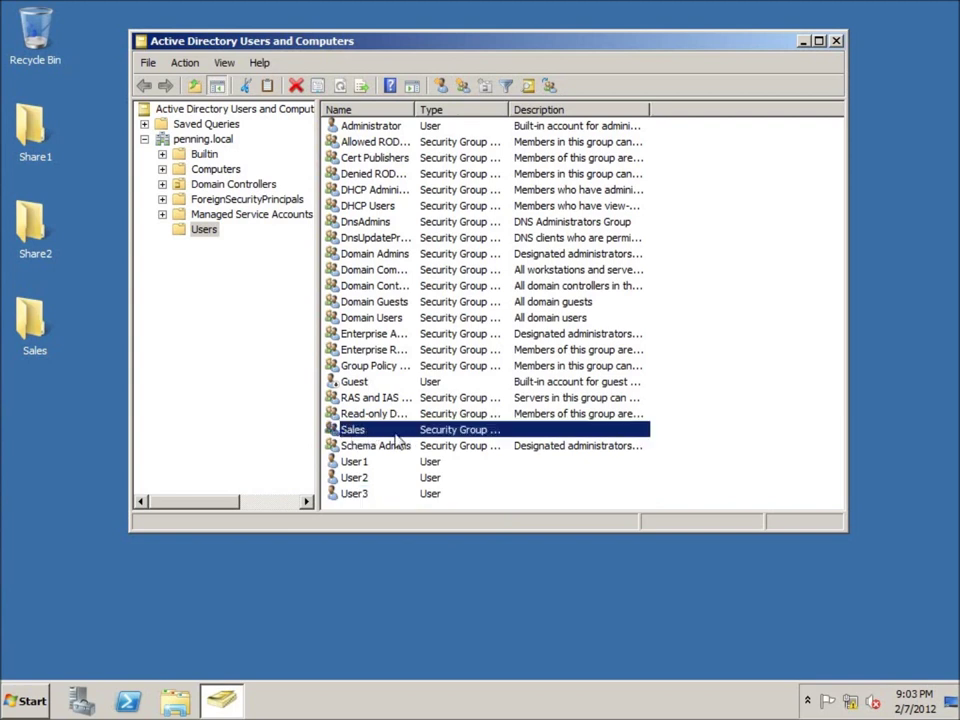
right_click(355, 430)
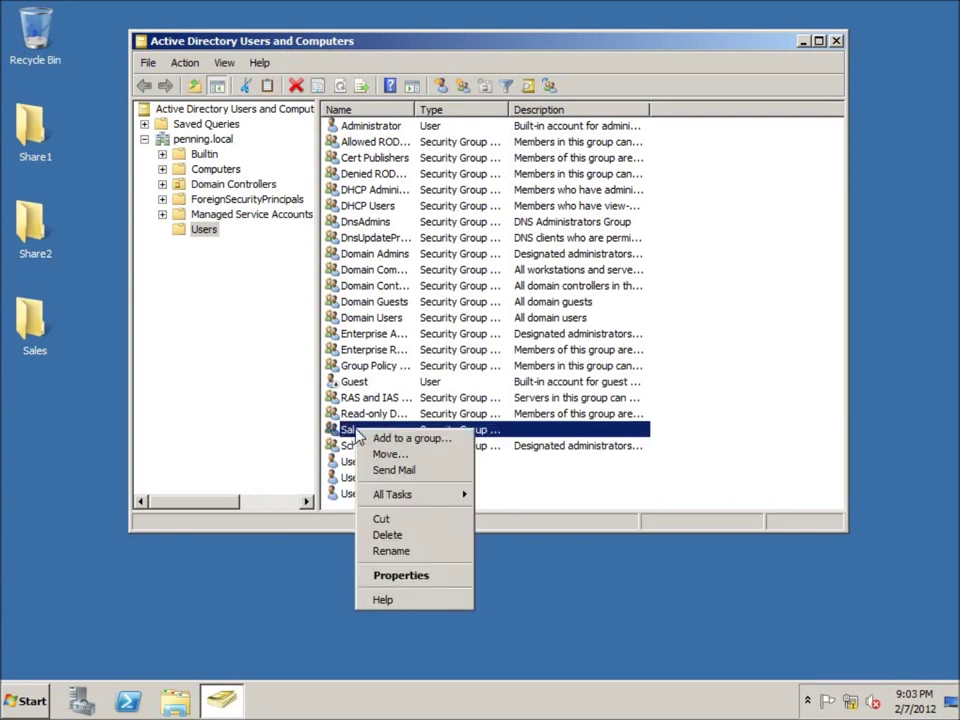
click(397, 575)
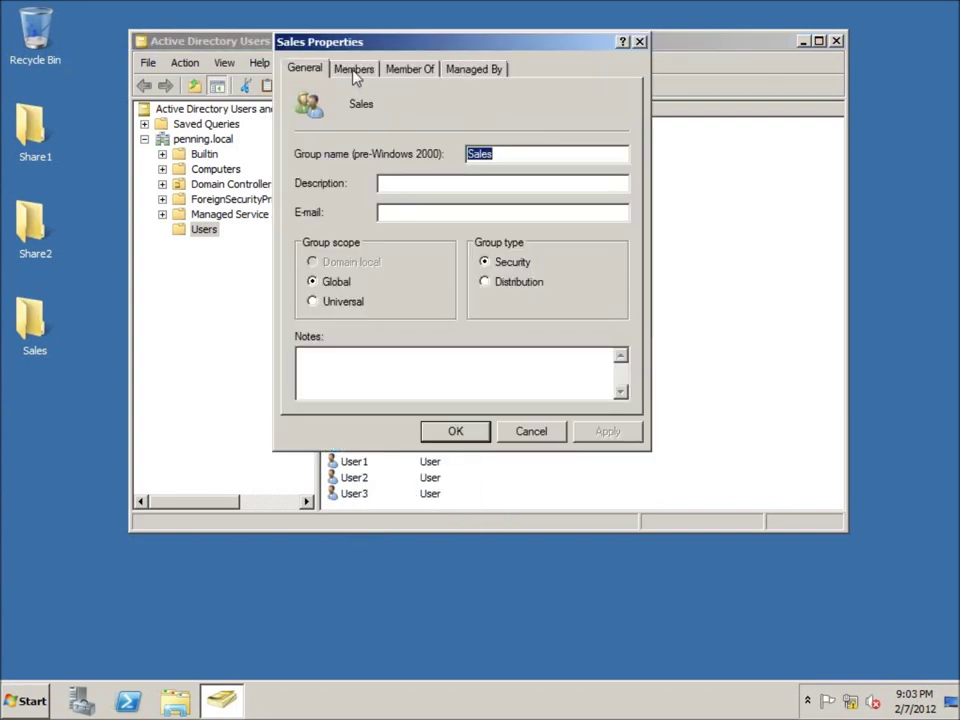
click(358, 68)
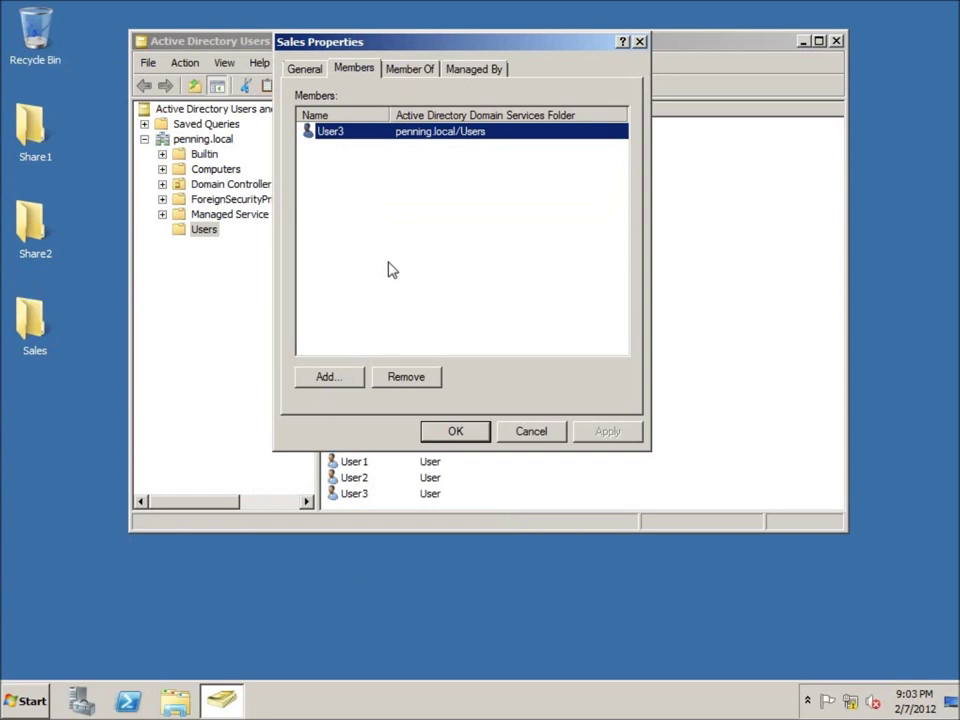
click(405, 69)
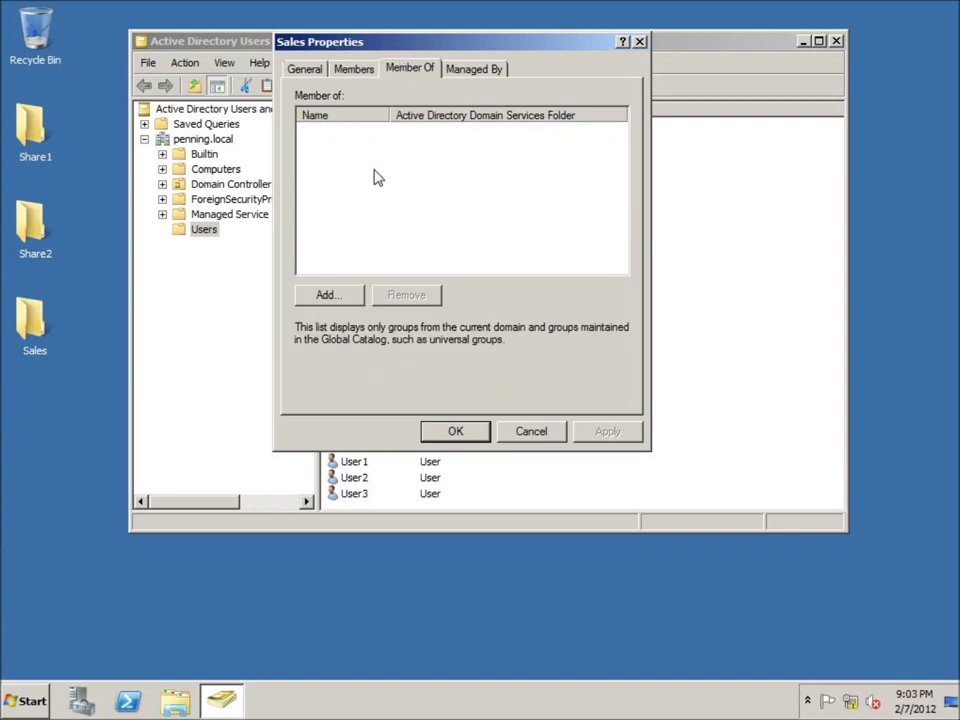
drag(431, 45, 645, 118)
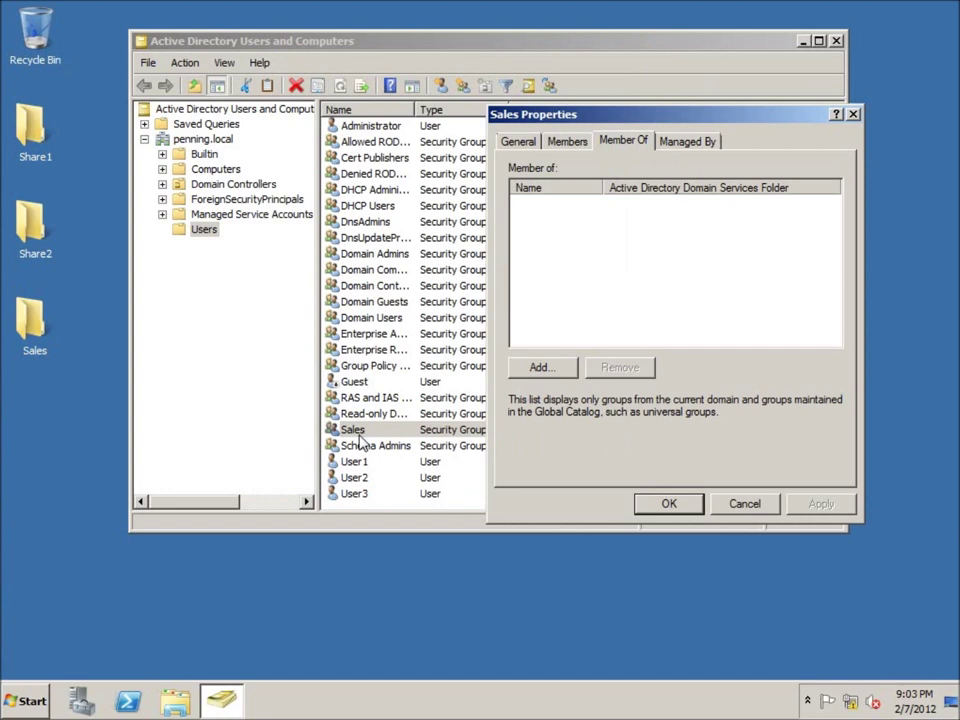
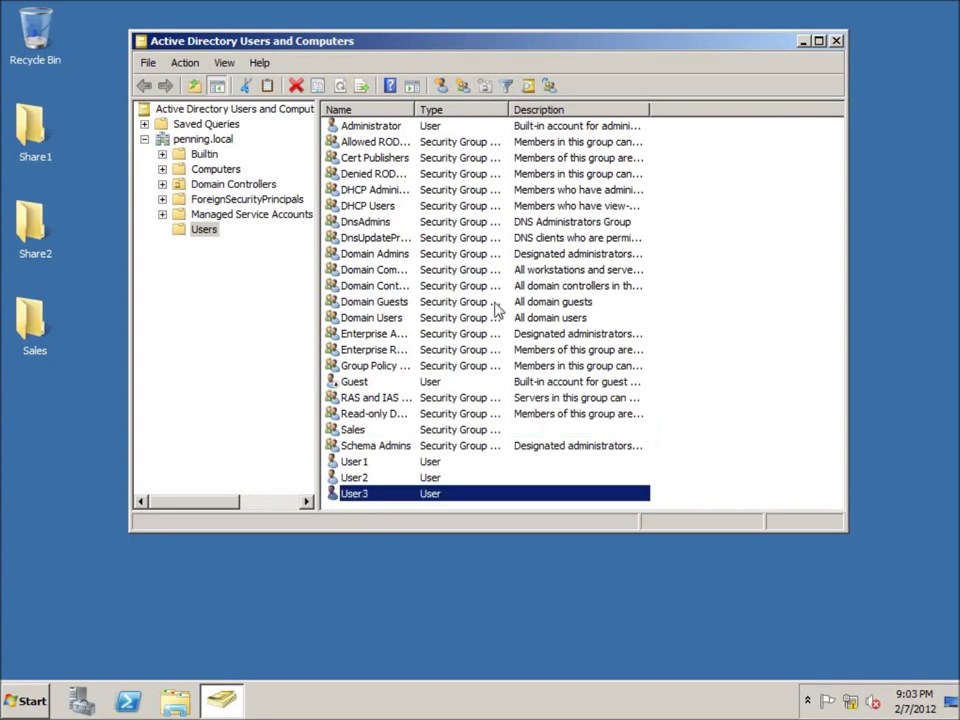
- Share the desktop Sales folder under the name Sales and remove Everyone from its share permissions
drag(377, 47, 425, 31)
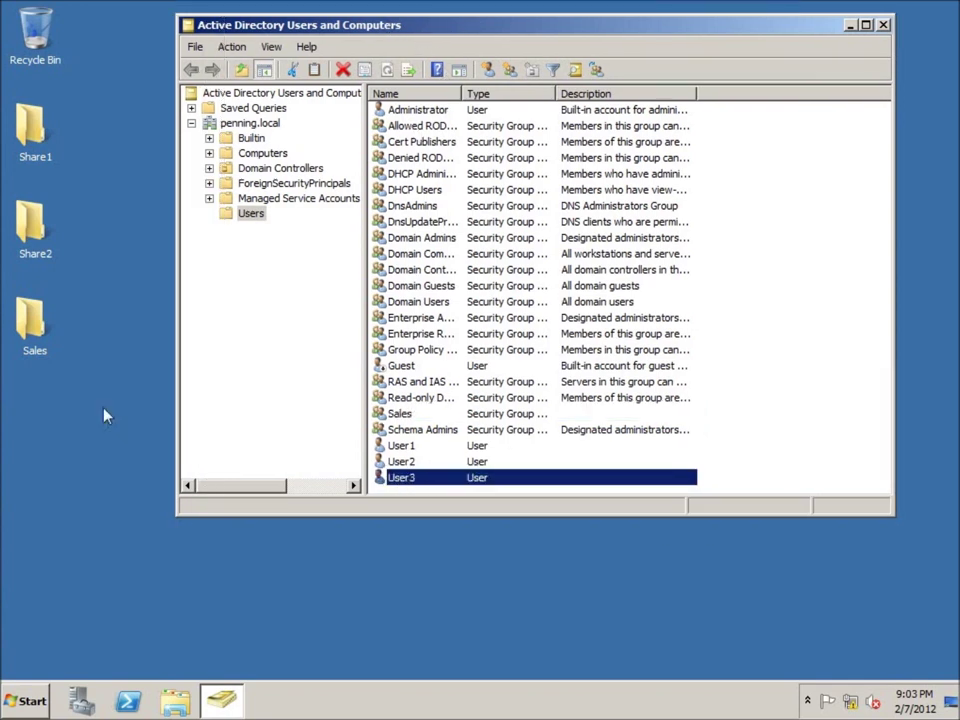
click(62, 365)
right_click(36, 318)
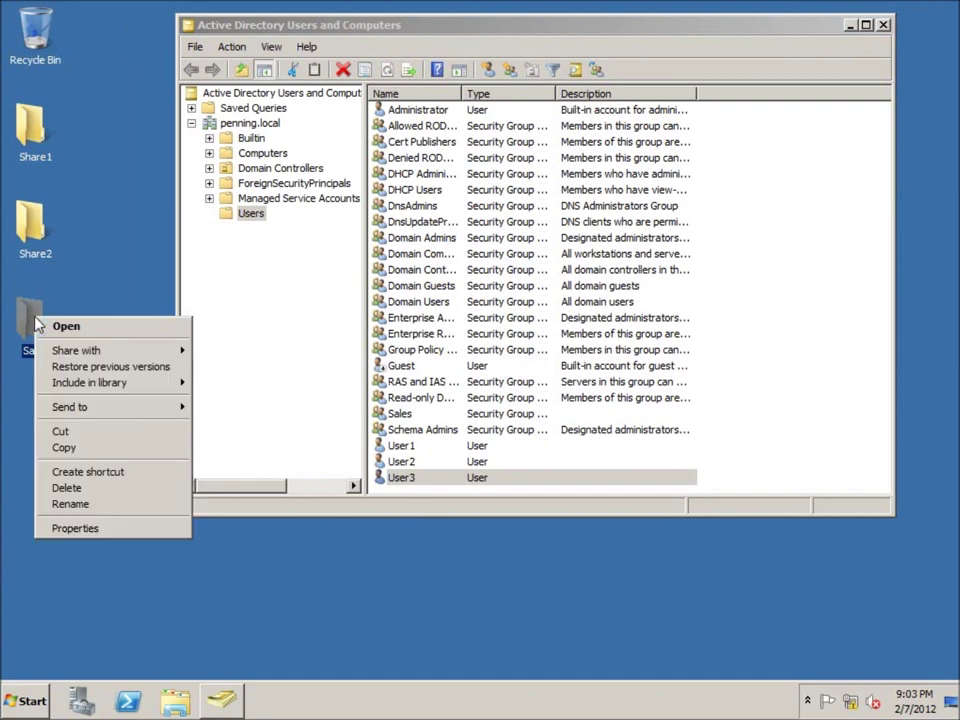
click(86, 529)
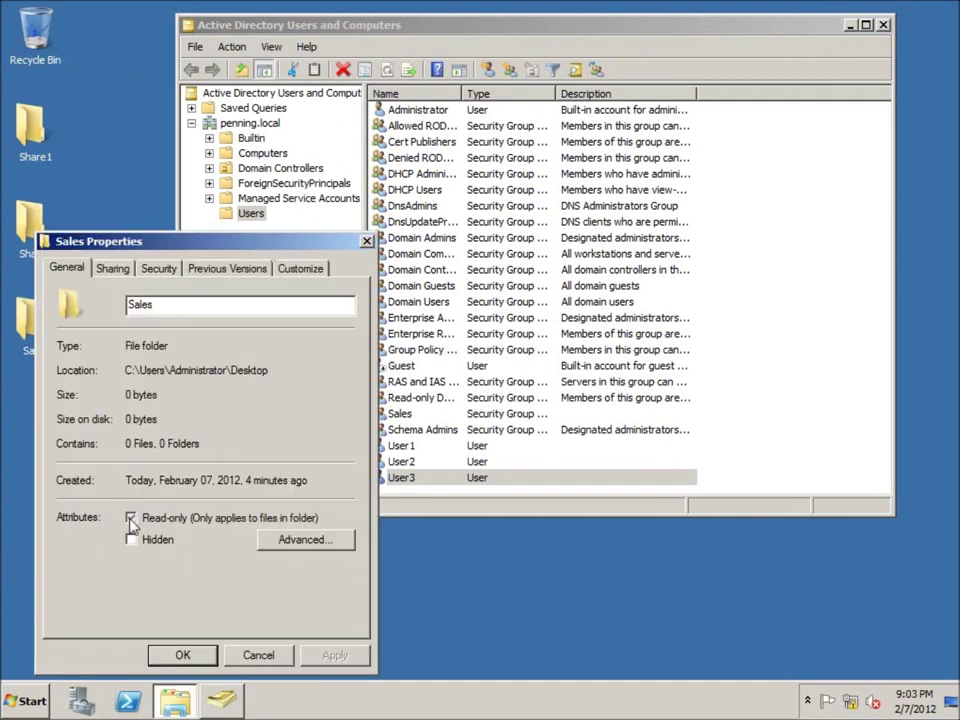
click(113, 270)
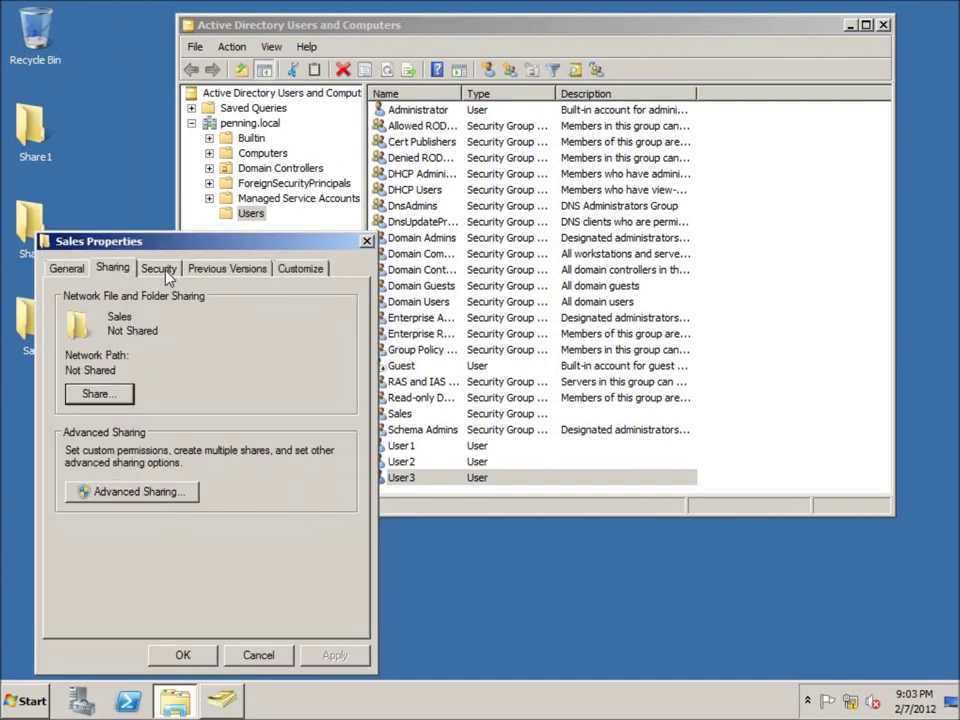
click(105, 491)
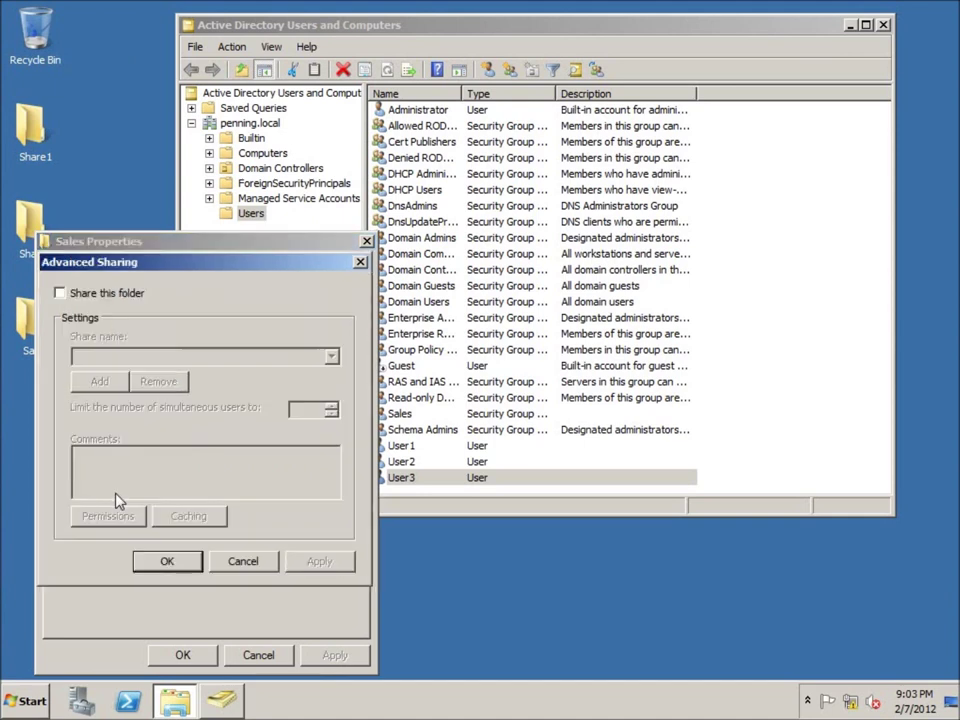
click(70, 296)
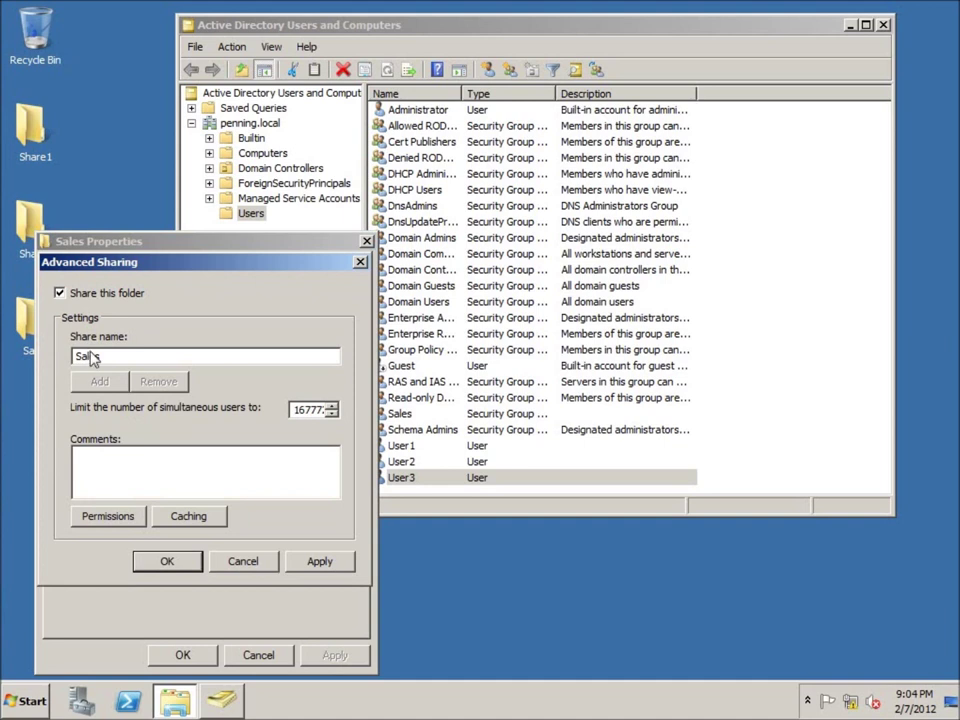
click(112, 522)
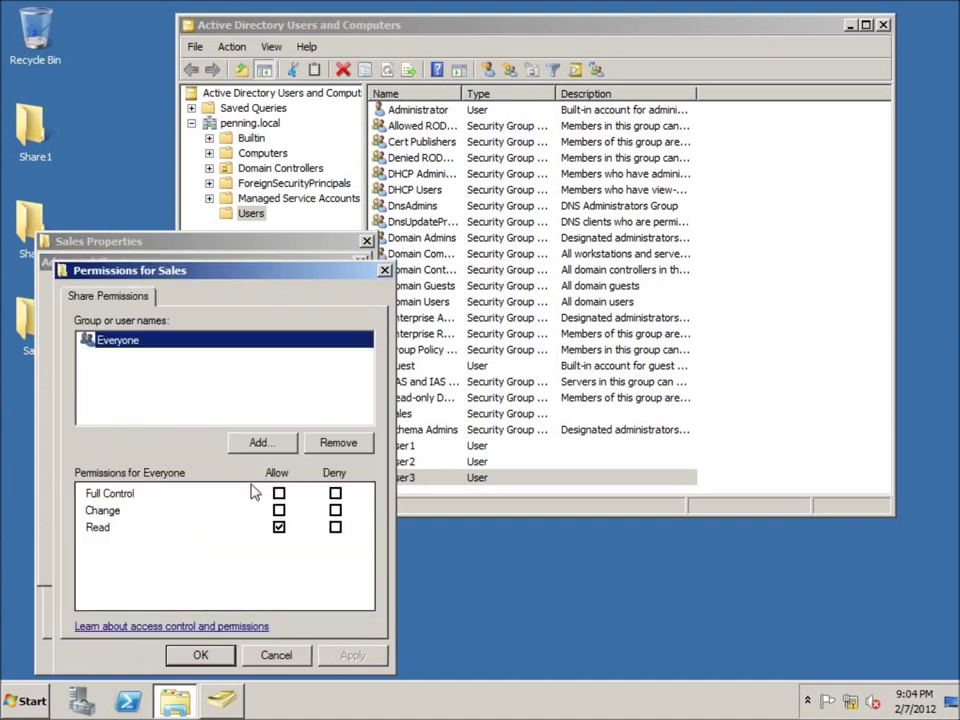
click(344, 446)
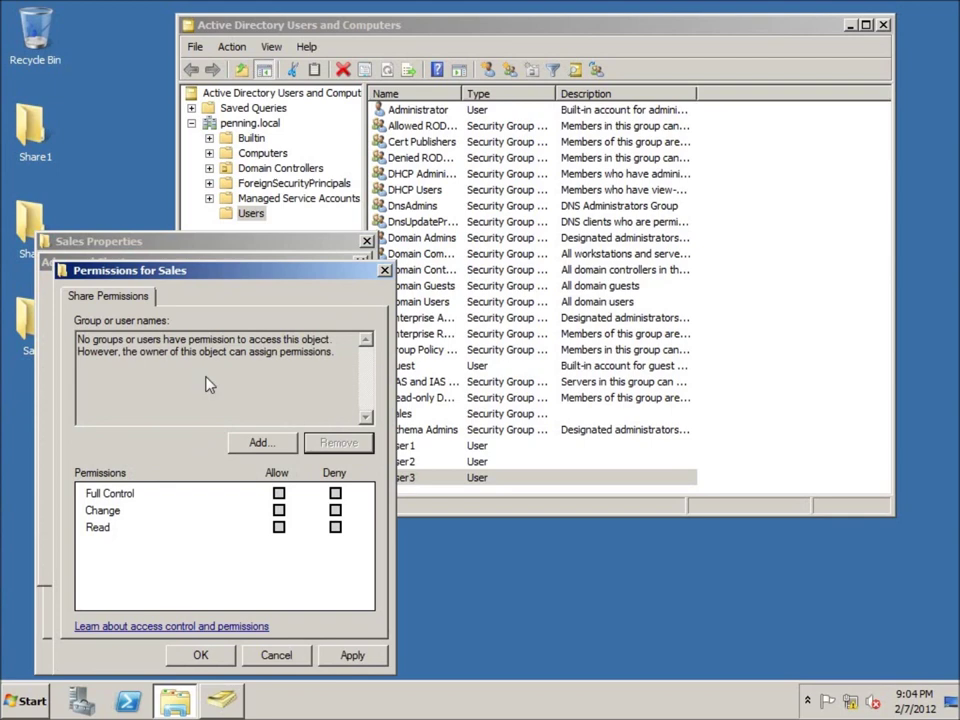
- Add the Sales group to the share permissions with Allow Change and Read, and apply
click(256, 444)
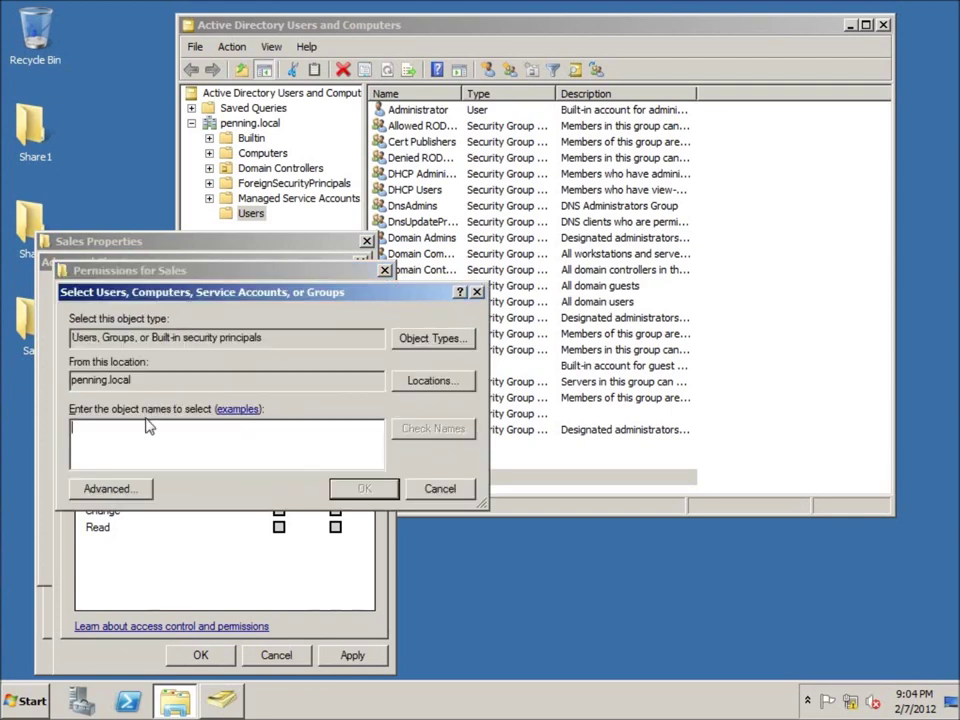
text(Sales)
key(Return)
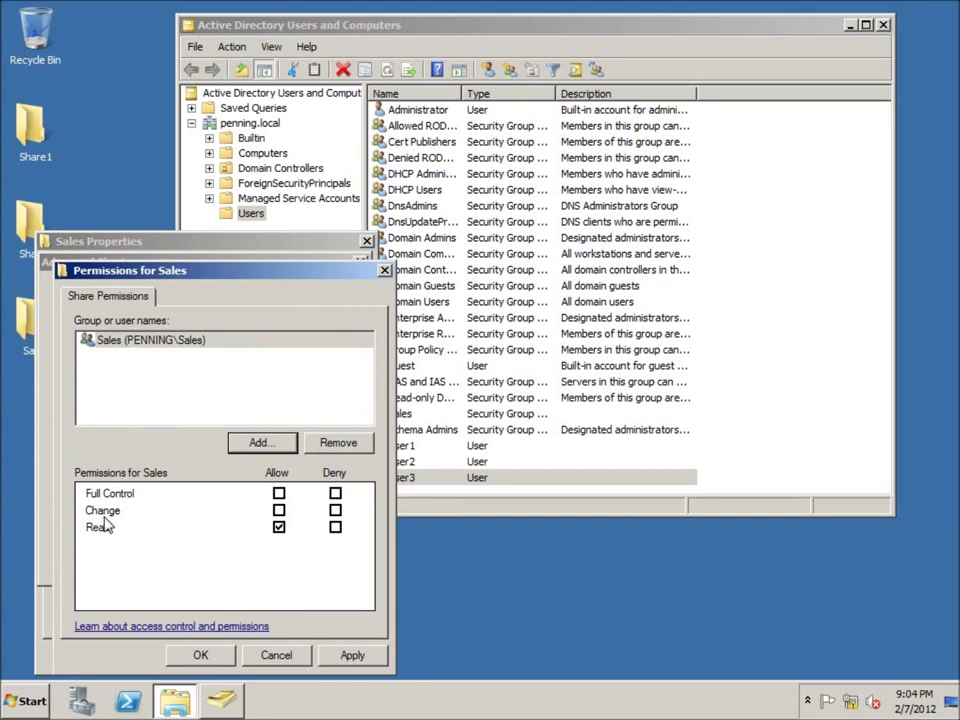
click(280, 511)
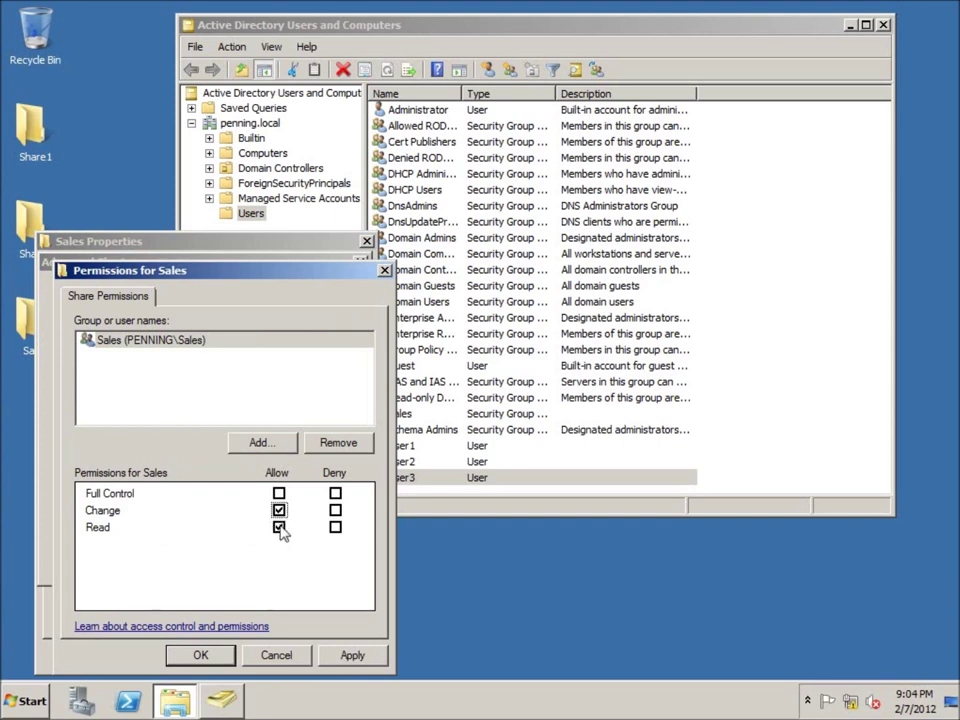
click(350, 656)
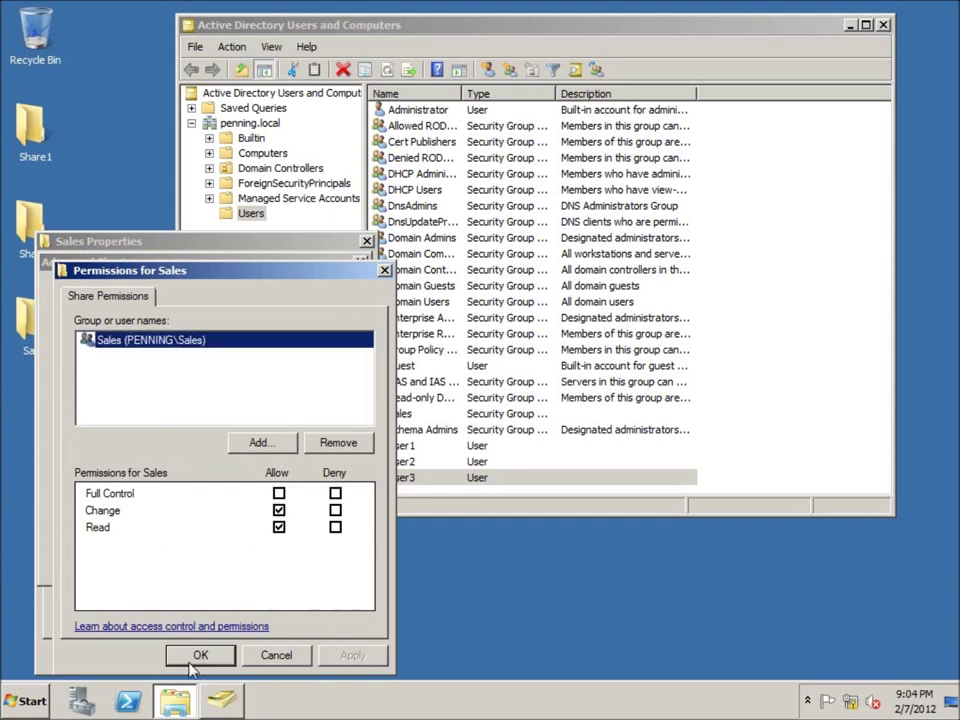
click(197, 656)
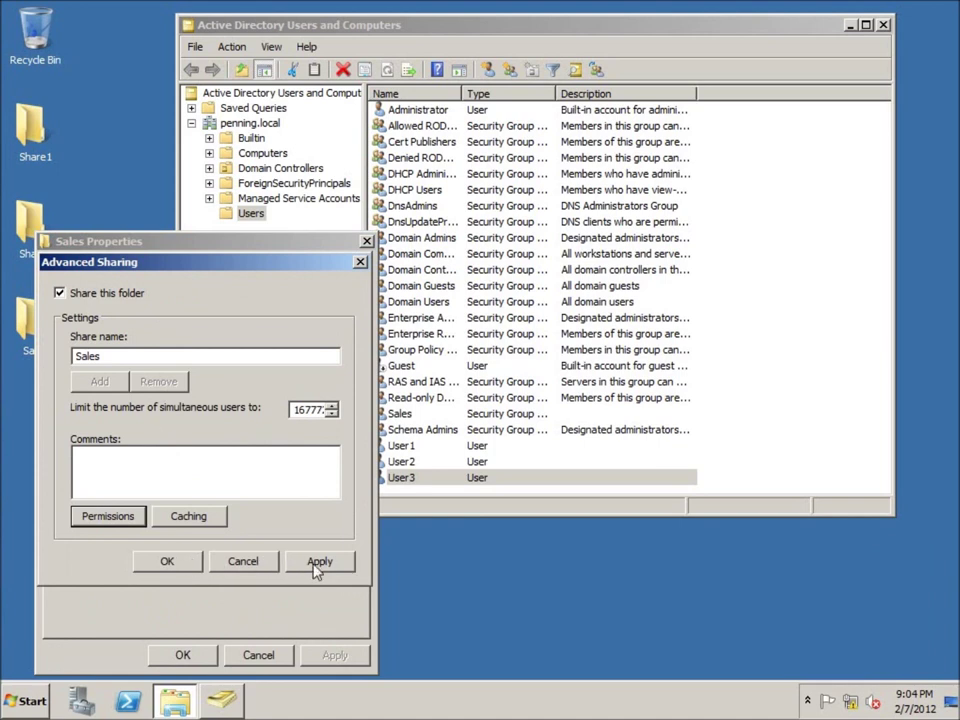
- Confirm Advanced Sharing so the folder is shared as \\SRV-1\Sales
click(167, 562)
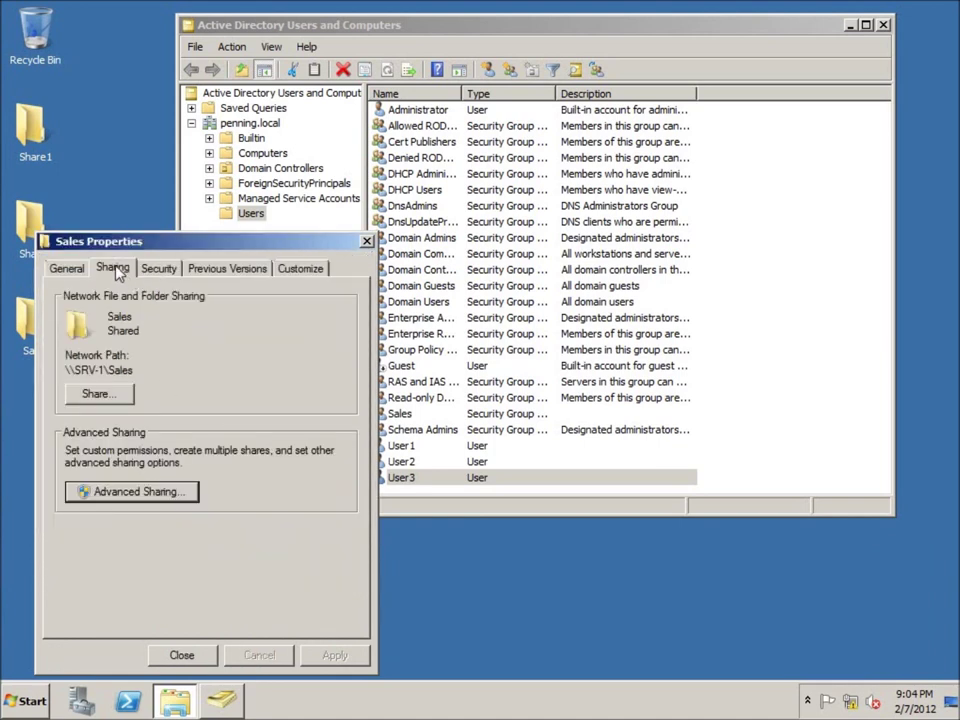
click(149, 274)
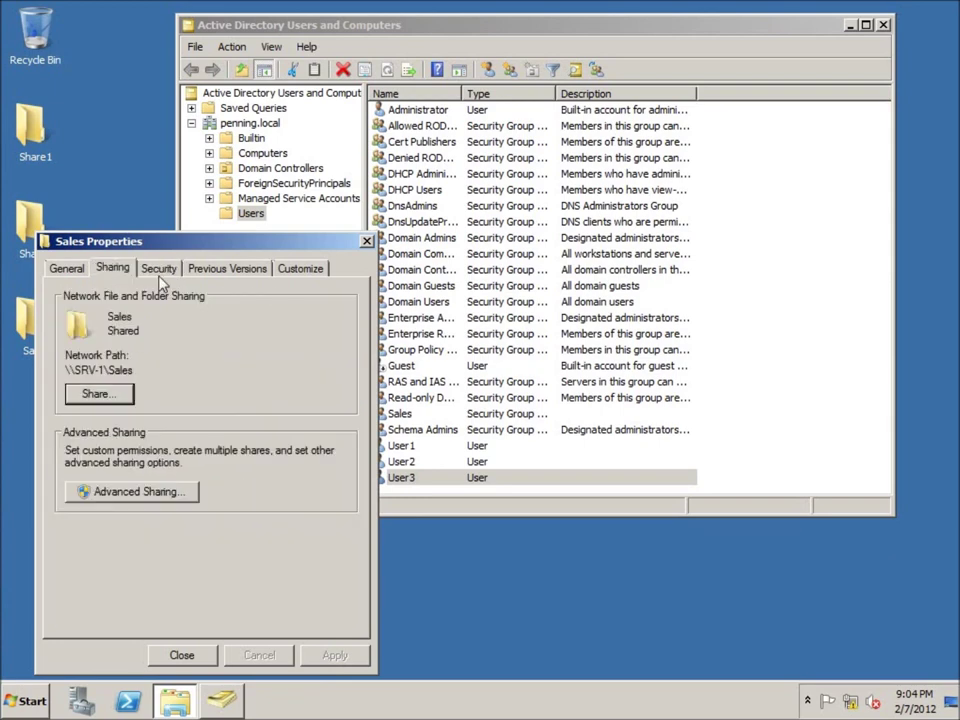
click(152, 272)
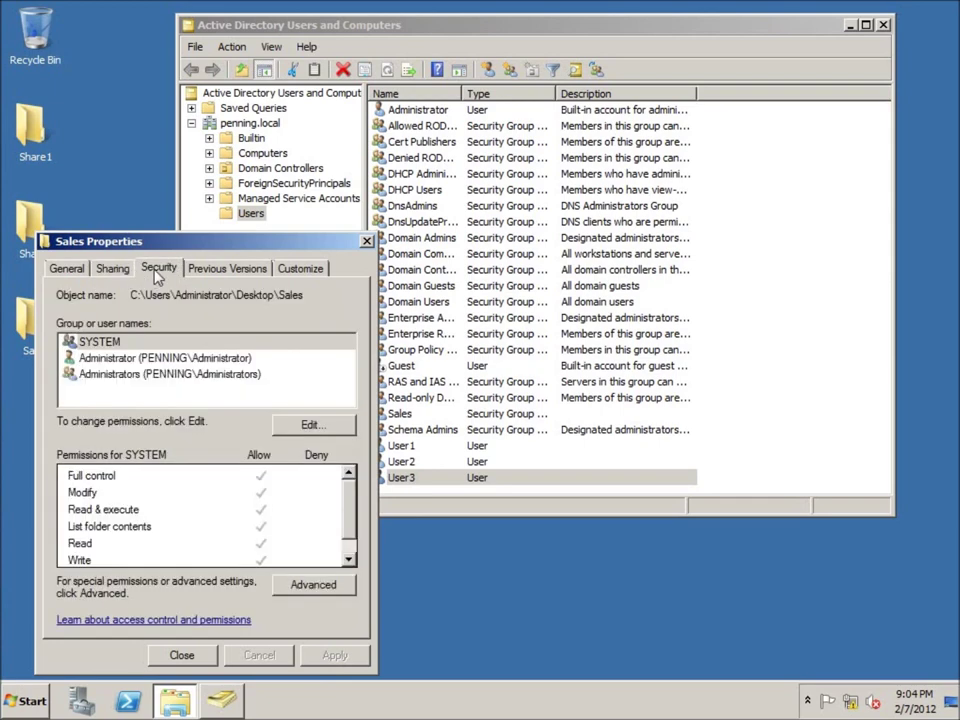
- Add the Sales group to the folder's security permissions with Allow Modify, and apply
click(312, 424)
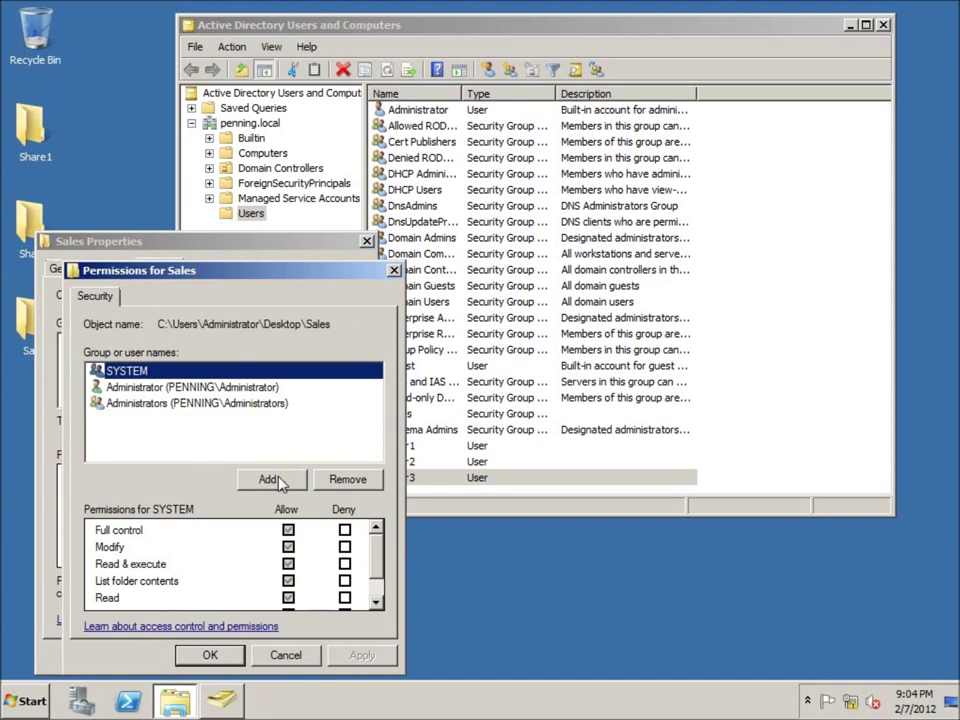
click(272, 479)
text(Sa)
key(Return)
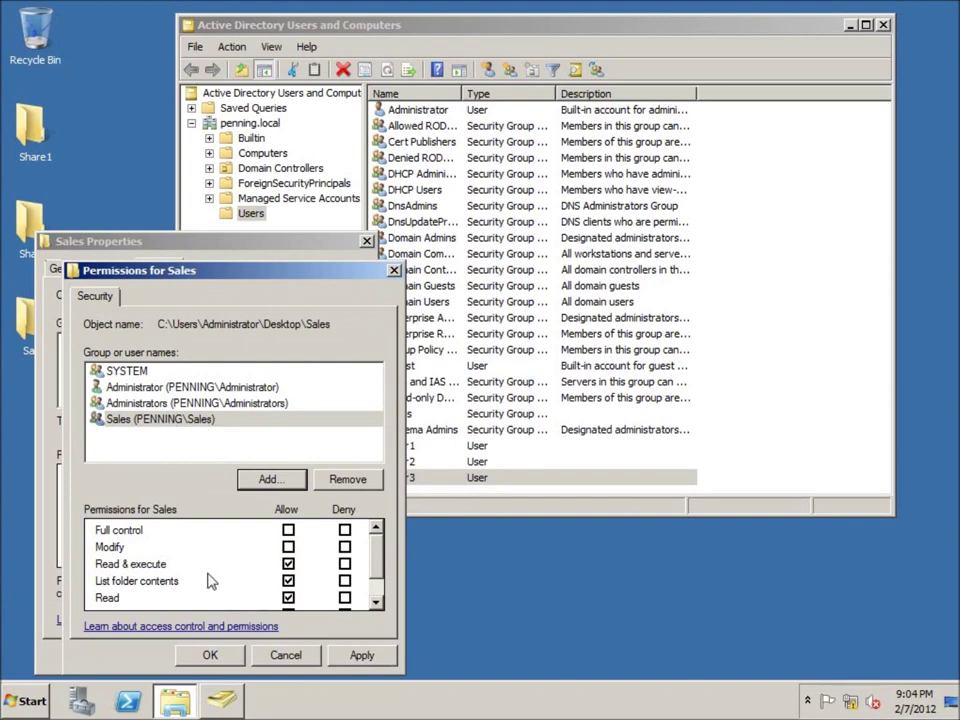
click(288, 547)
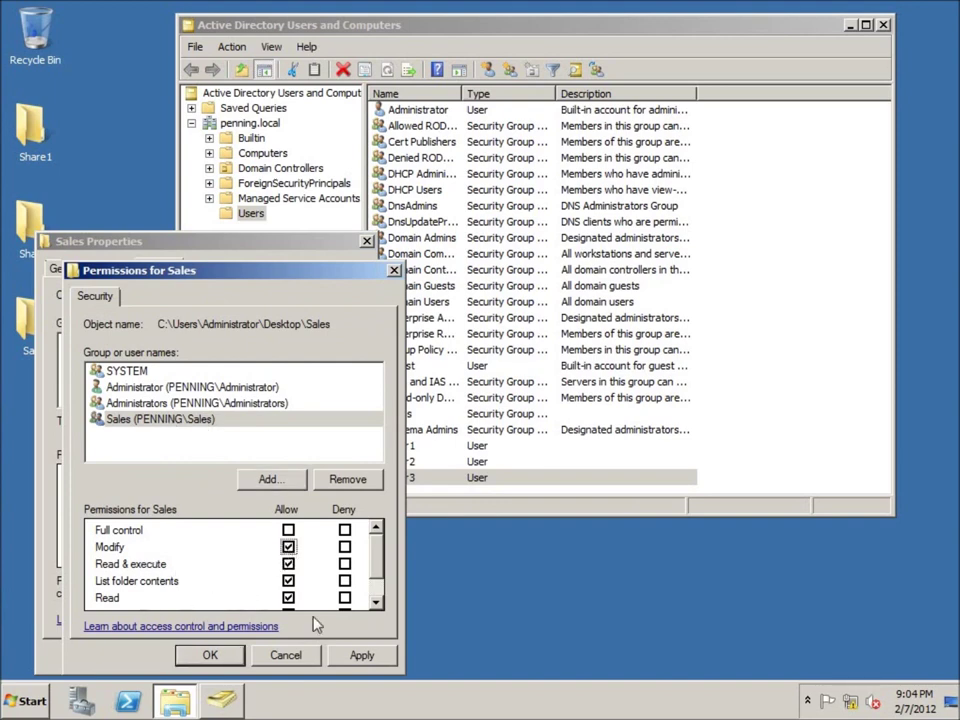
click(366, 655)
click(238, 655)
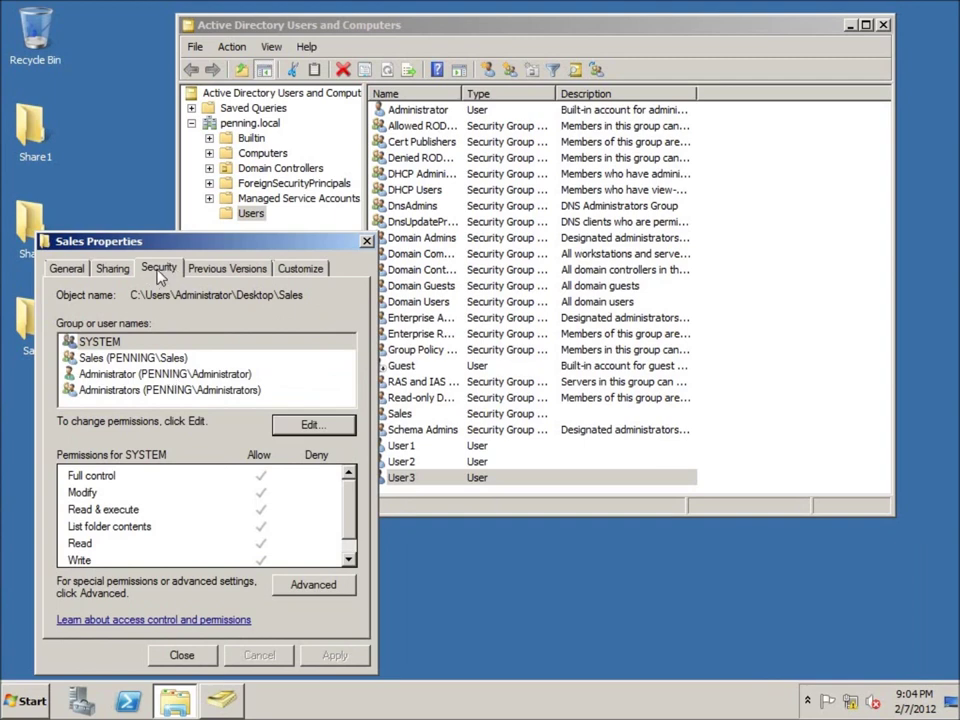
- Review the Sharing and Security tabs, close Sales Properties, and open the Start menu
click(117, 271)
click(140, 270)
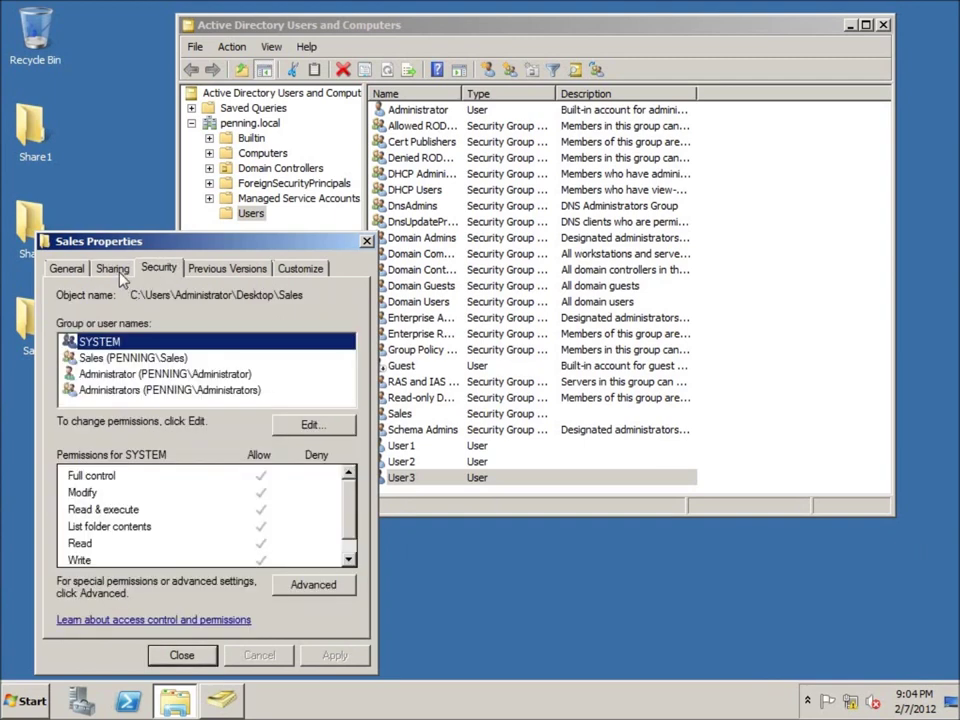
click(115, 272)
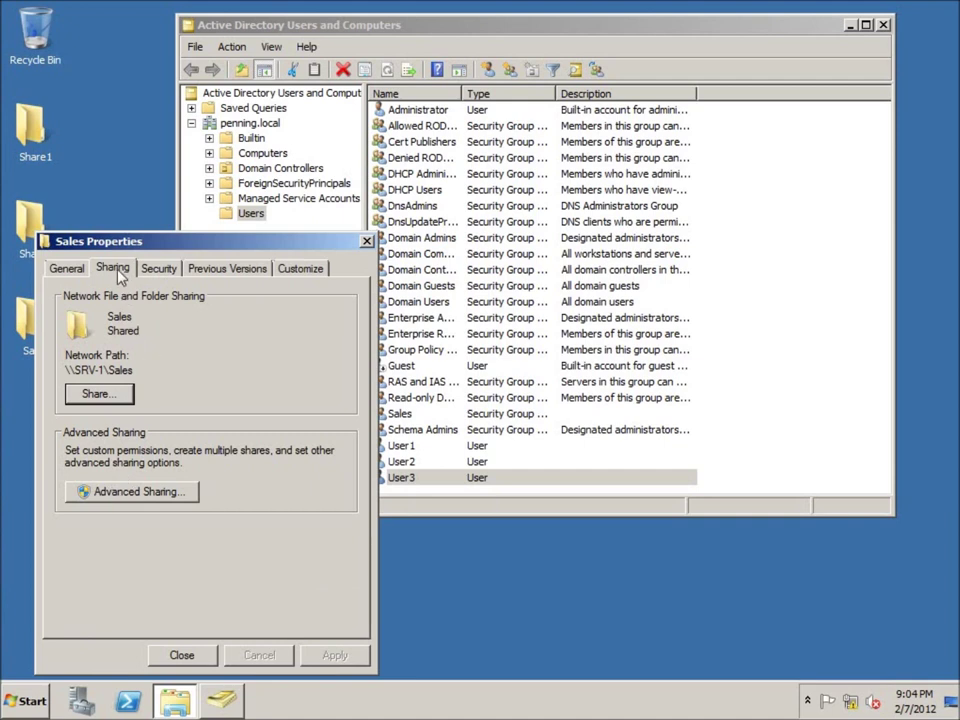
click(158, 269)
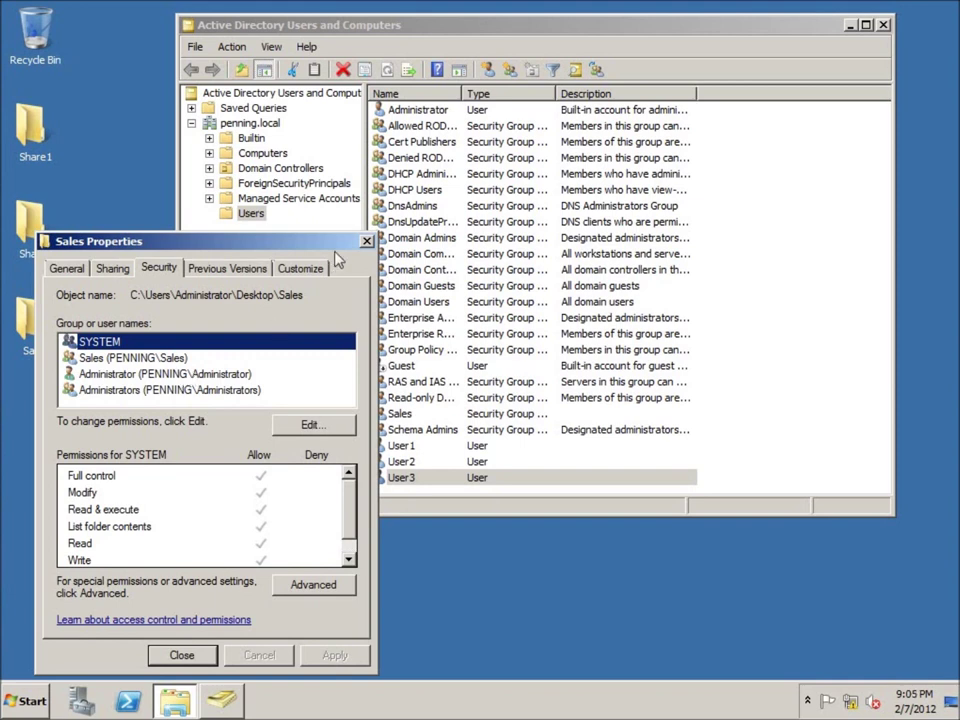
click(366, 242)
click(28, 703)
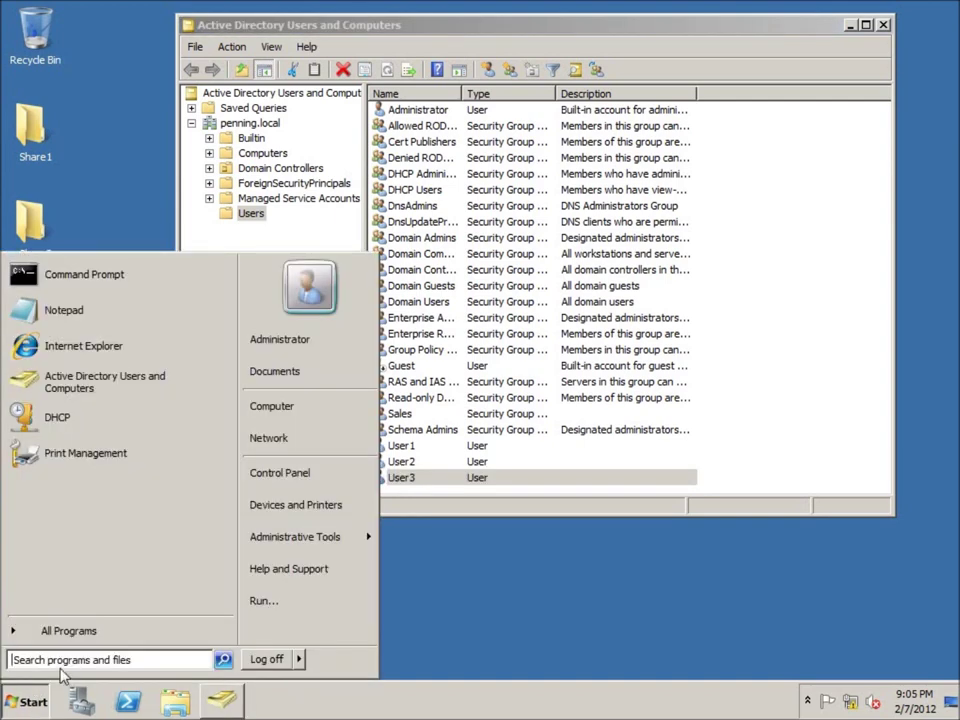
- Browse to \\srv-1 and try opening the Sales share
text(\\srv)
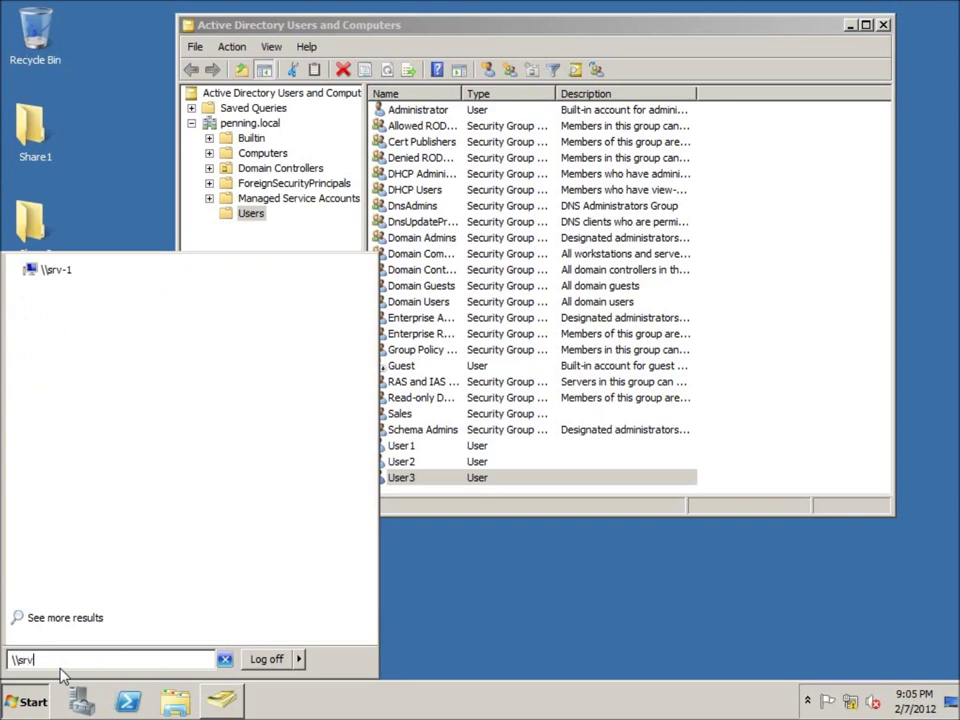
text(-1)
key(Return)
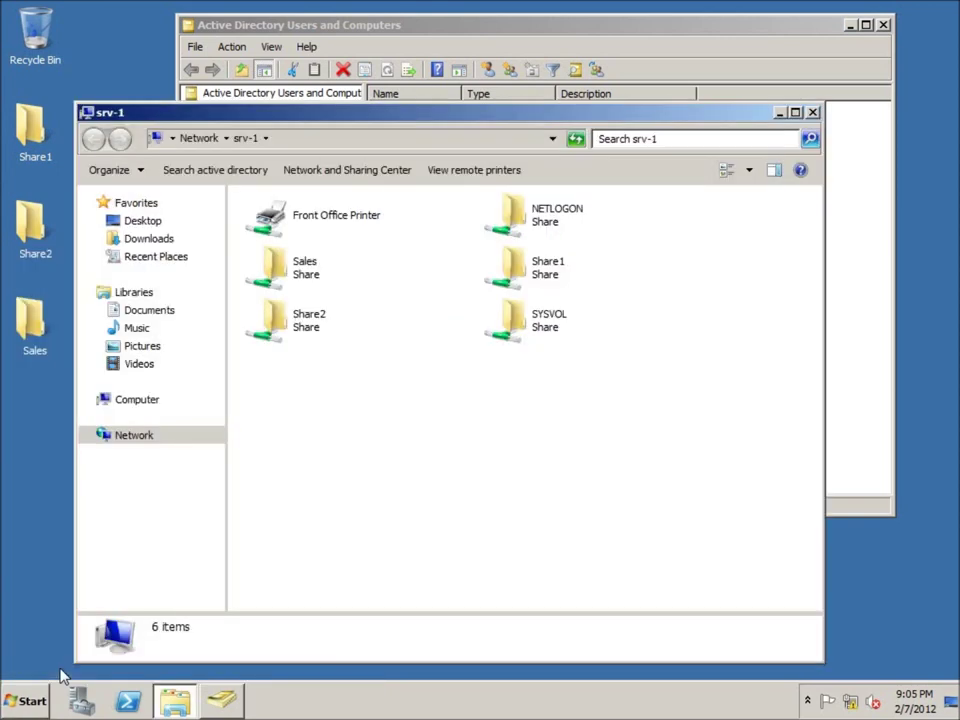
drag(365, 115, 400, 165)
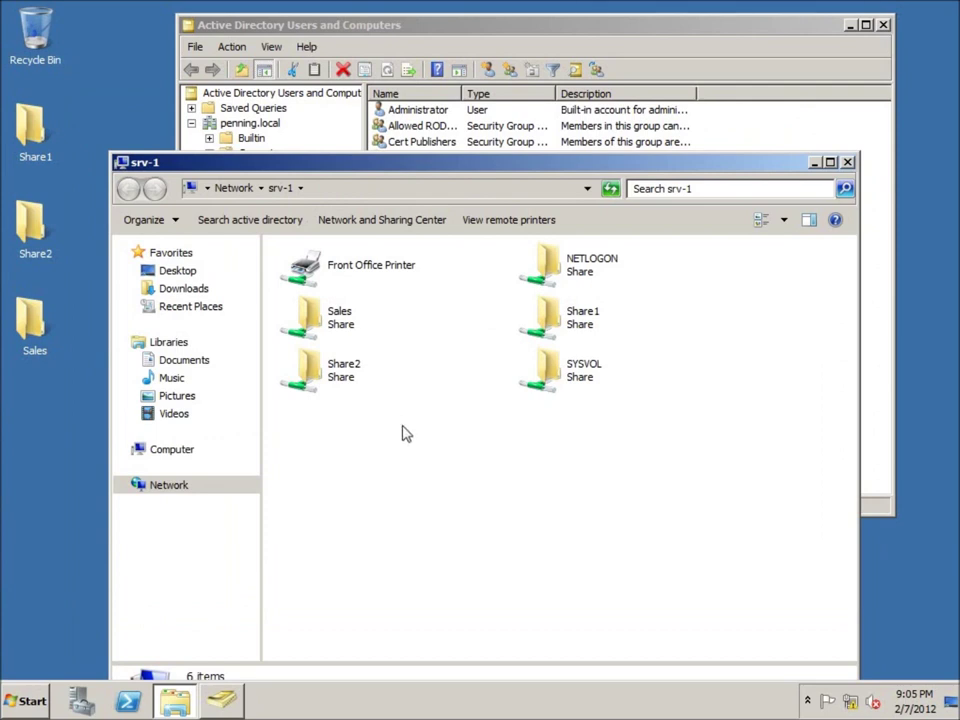
double_click(318, 322)
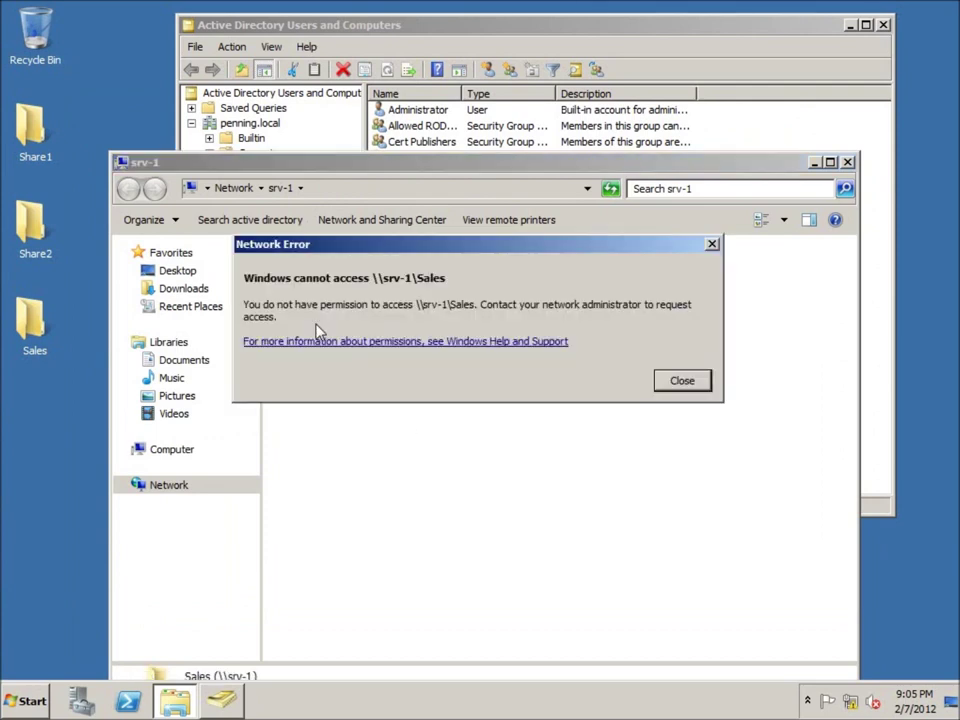
- Dismiss the access-denied error and move the srv-1 window aside
click(38, 701)
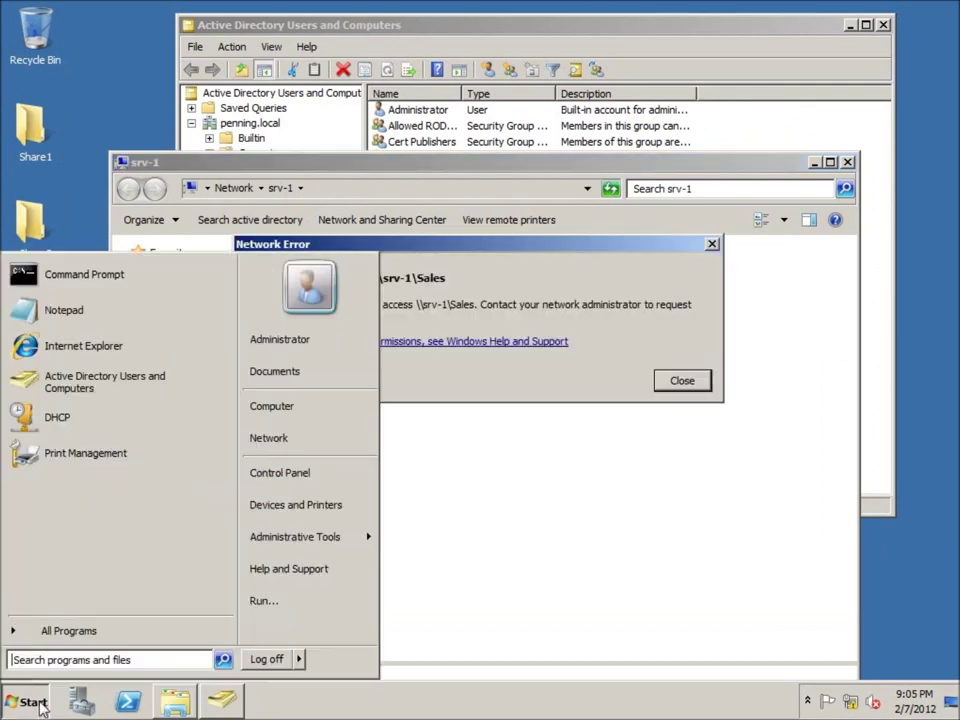
click(300, 353)
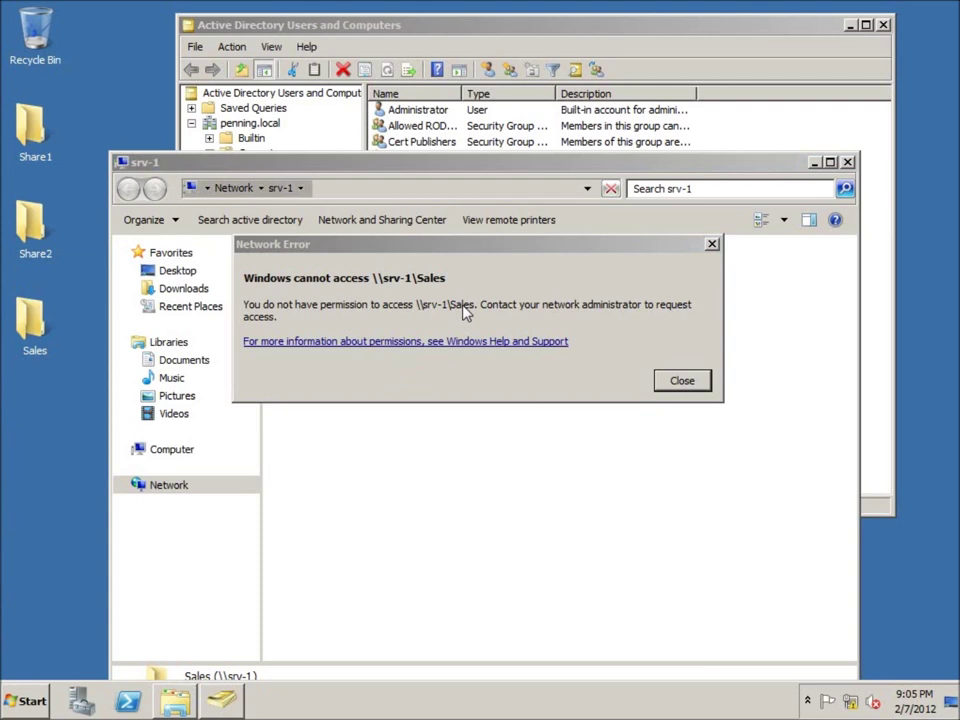
click(682, 381)
drag(561, 165, 430, 405)
- Add Administrator to the Sales group's Members list next to User3, and apply
click(628, 305)
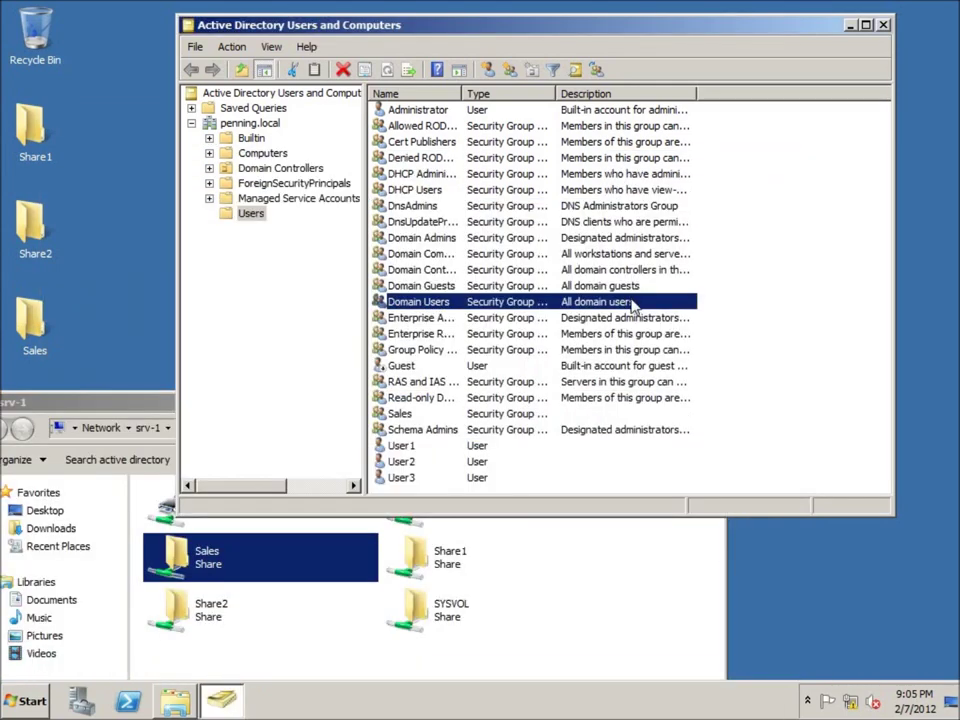
double_click(415, 415)
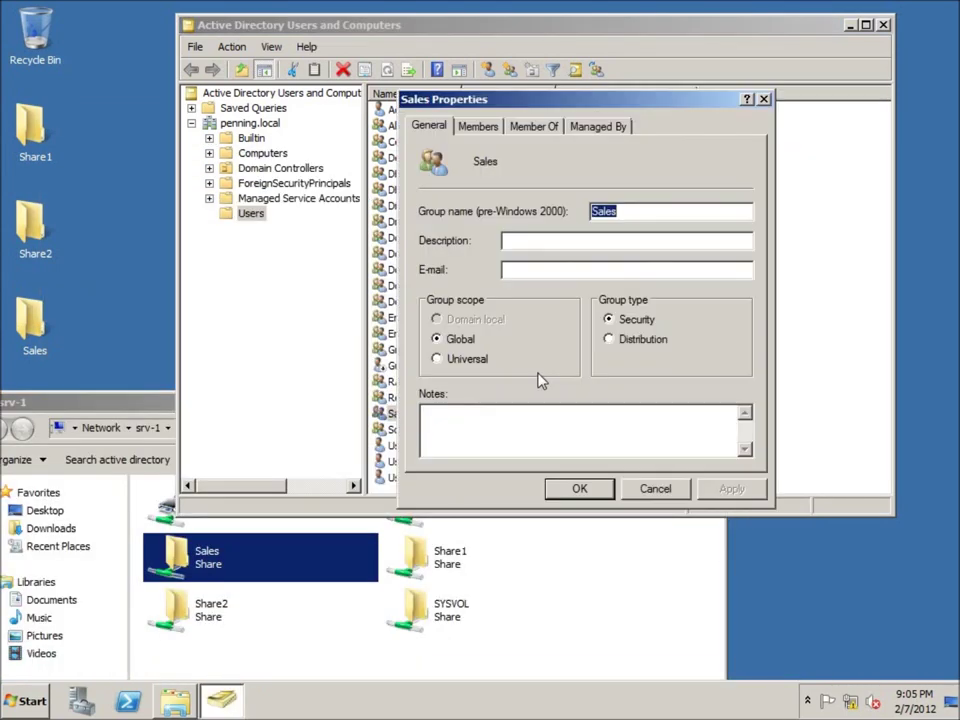
click(480, 130)
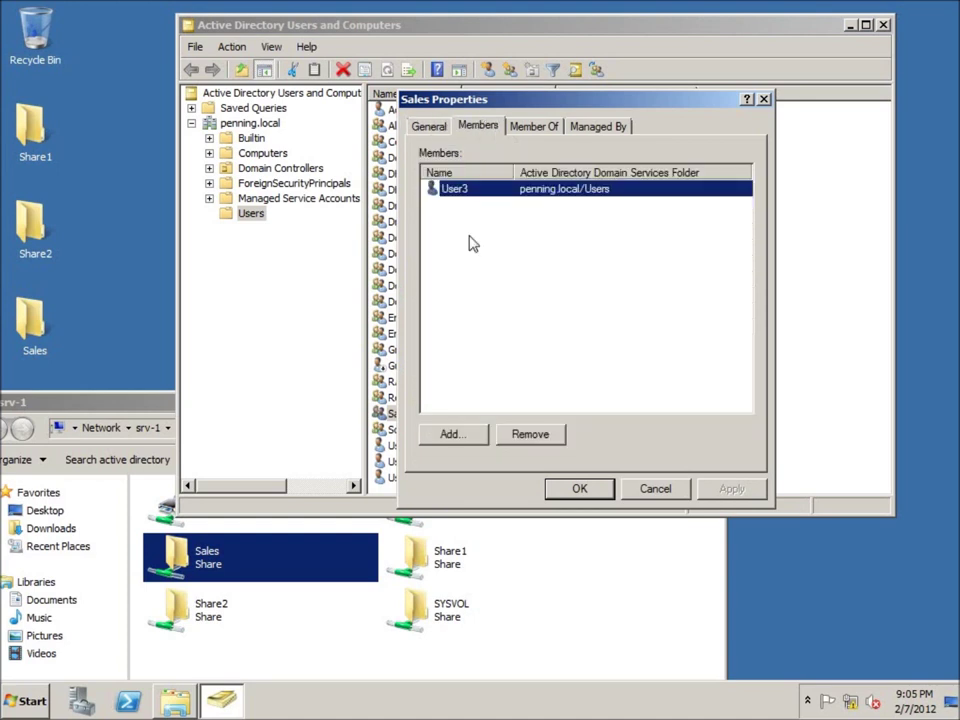
click(452, 435)
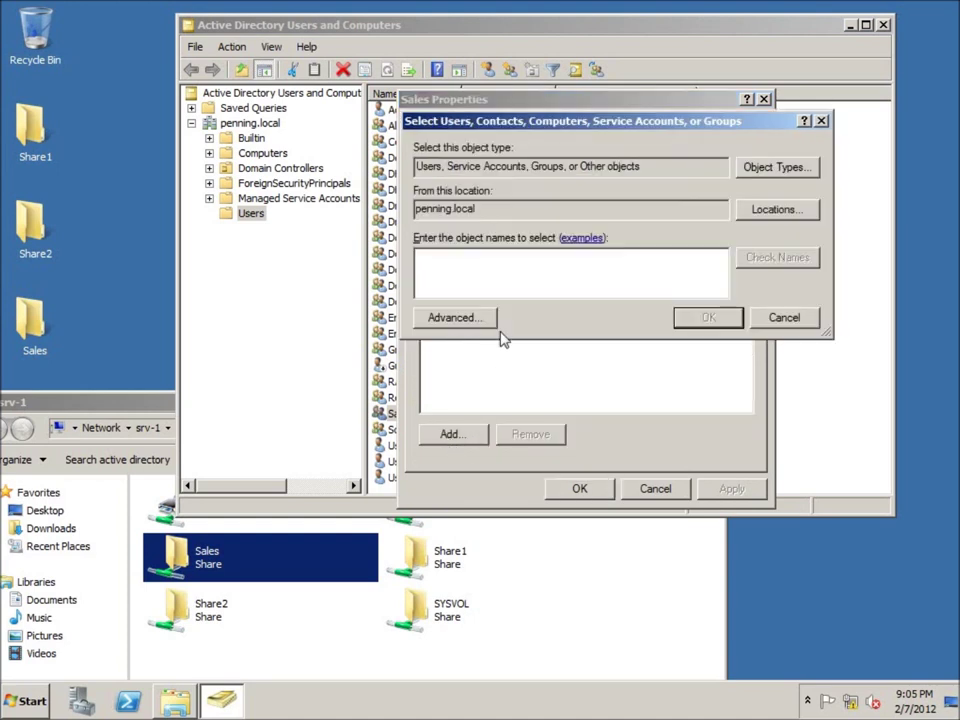
text(Ad)
key(Tab)
key(Return)
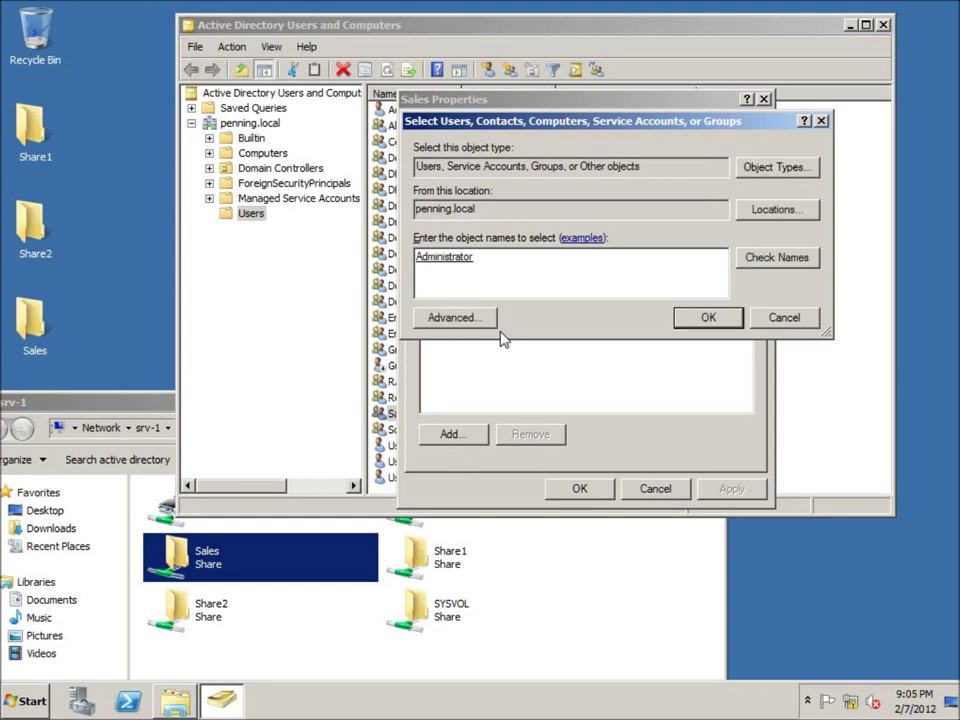
click(707, 318)
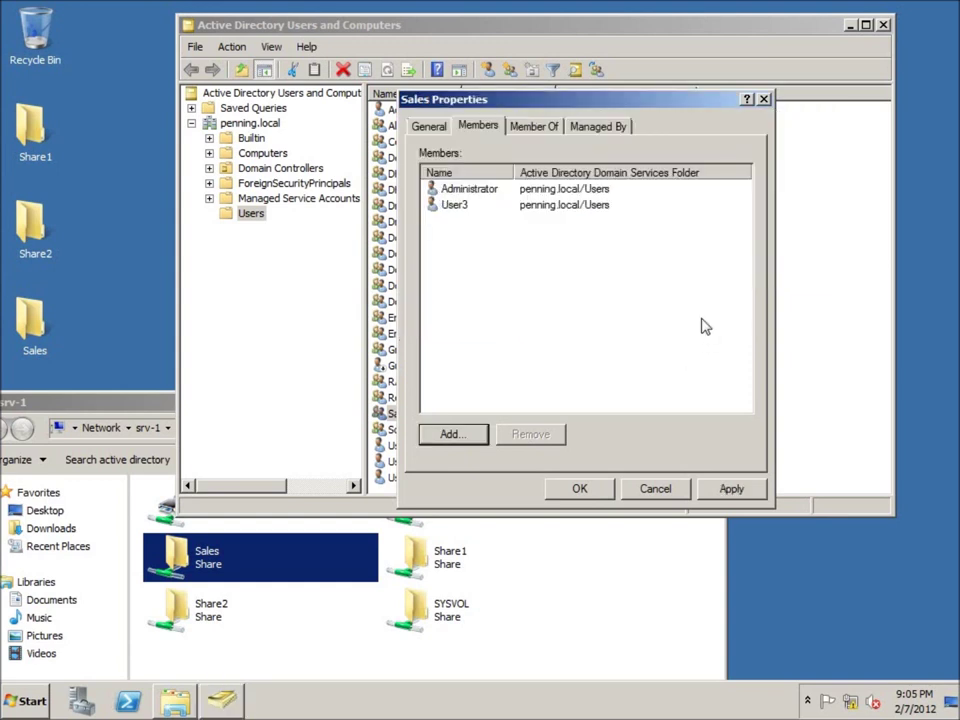
click(479, 192)
click(719, 495)
click(576, 491)
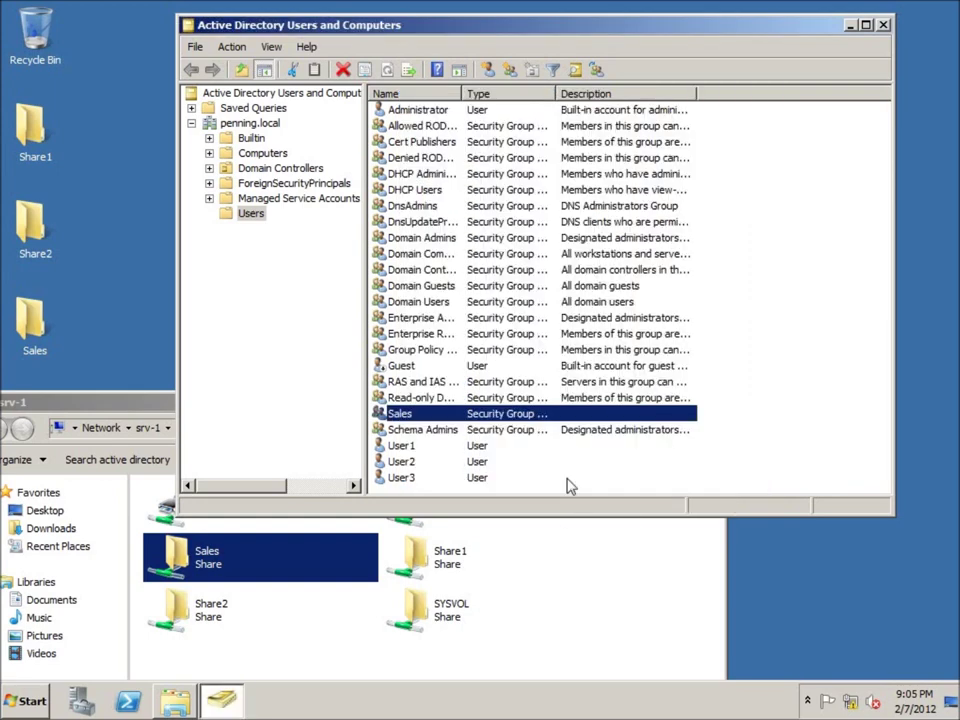
click(448, 557)
- Retry the Sales share from the srv-1 window, dismiss the access-denied error, and close the window
drag(293, 409, 548, 167)
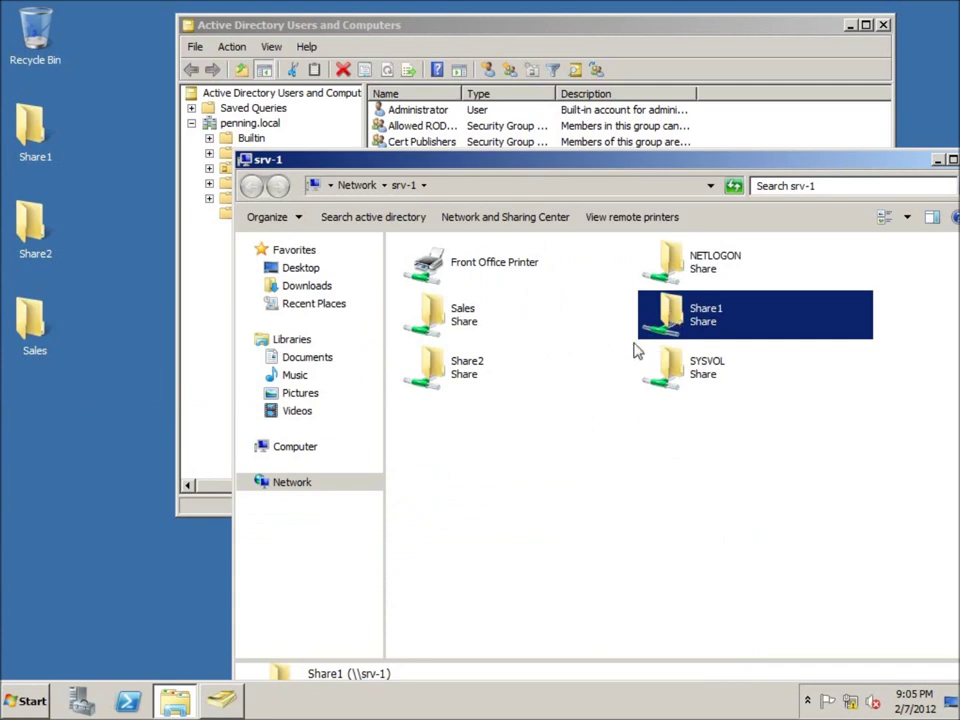
double_click(447, 316)
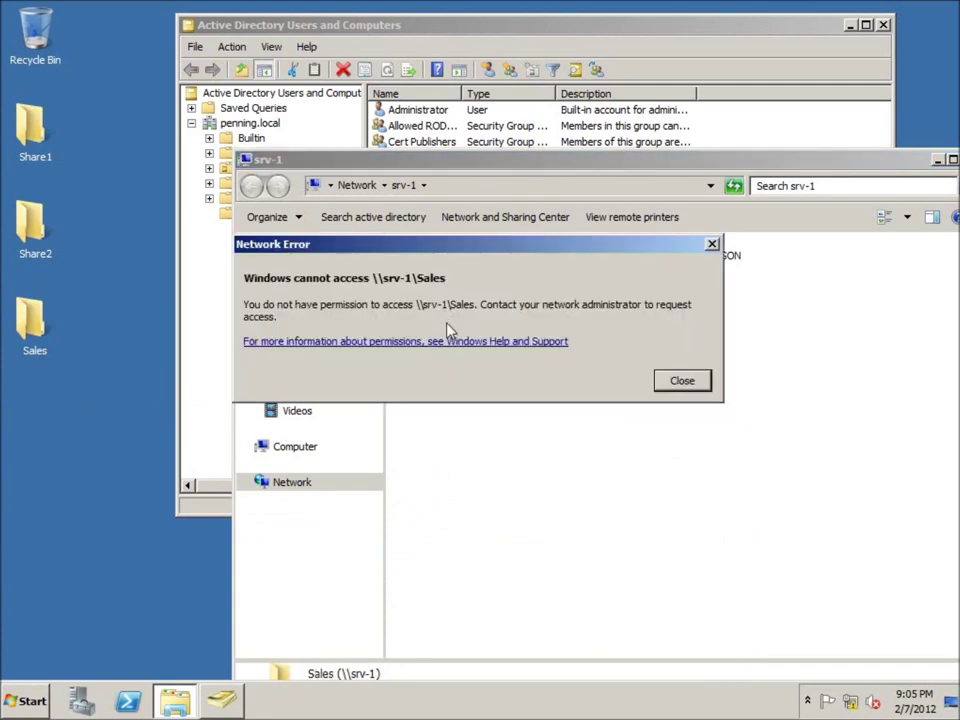
click(680, 380)
drag(713, 162, 611, 163)
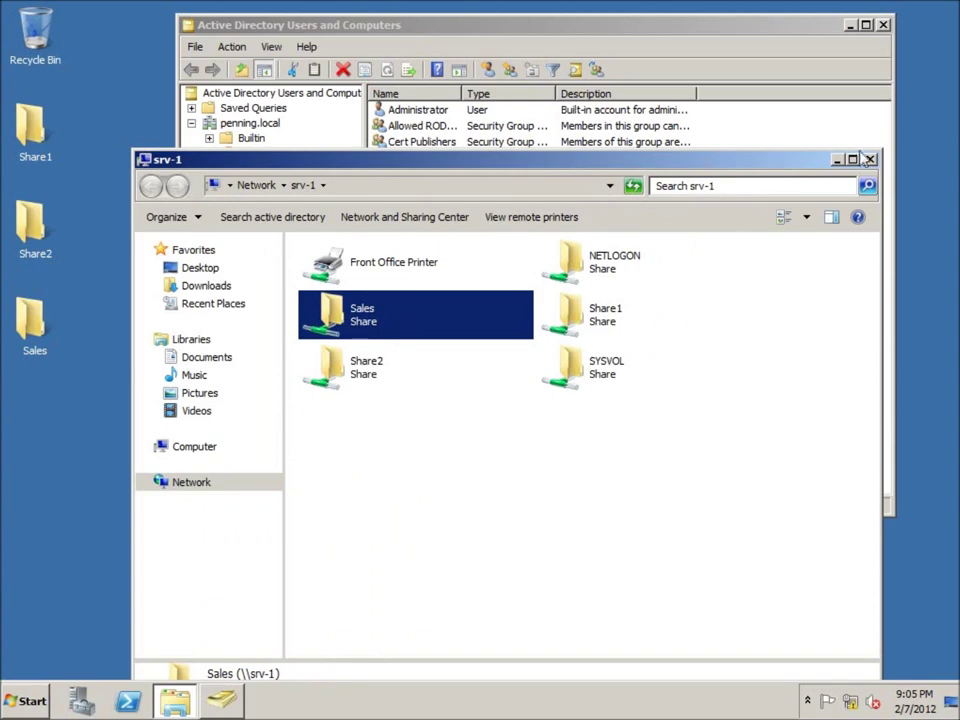
click(869, 159)
- Reopen \\srv-1 from Start search and retry Sales twice, still getting access denied
click(35, 702)
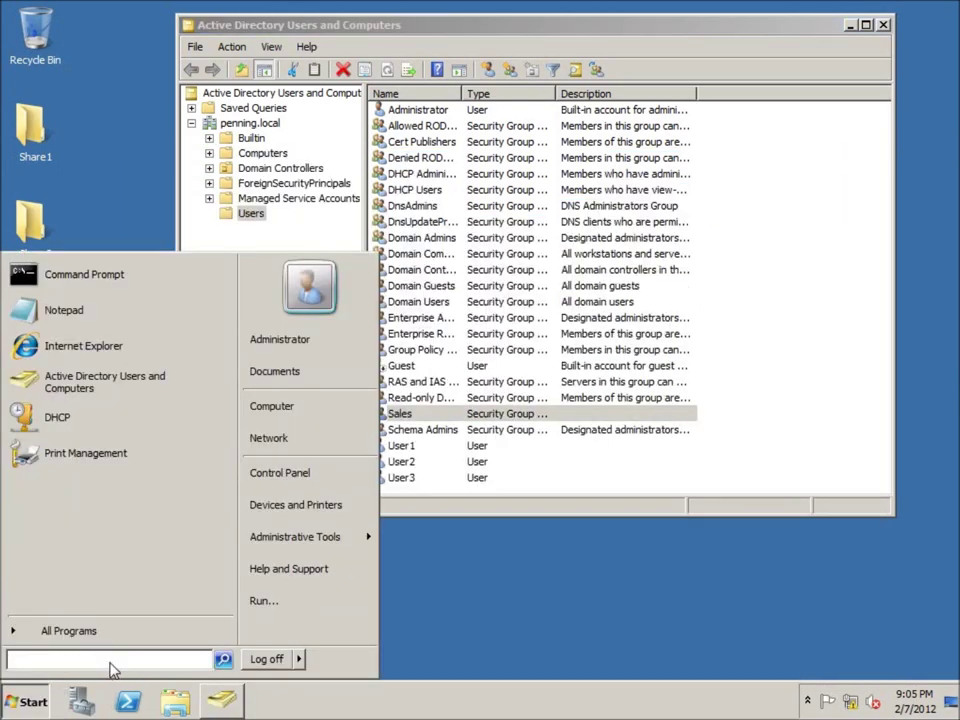
text(\\sr)
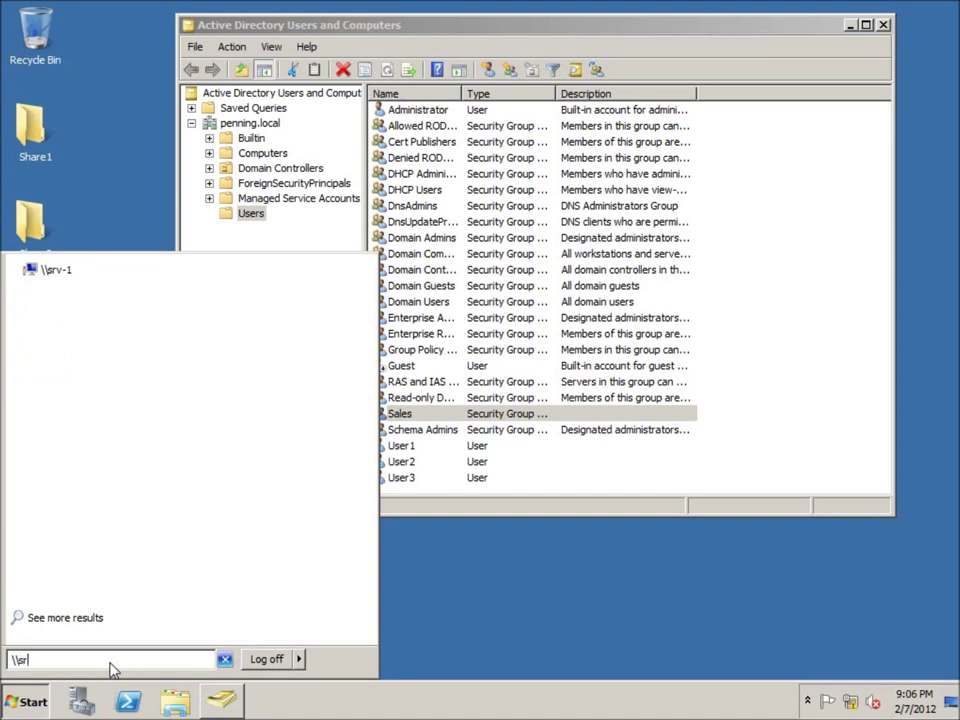
text(v-1)
key(Return)
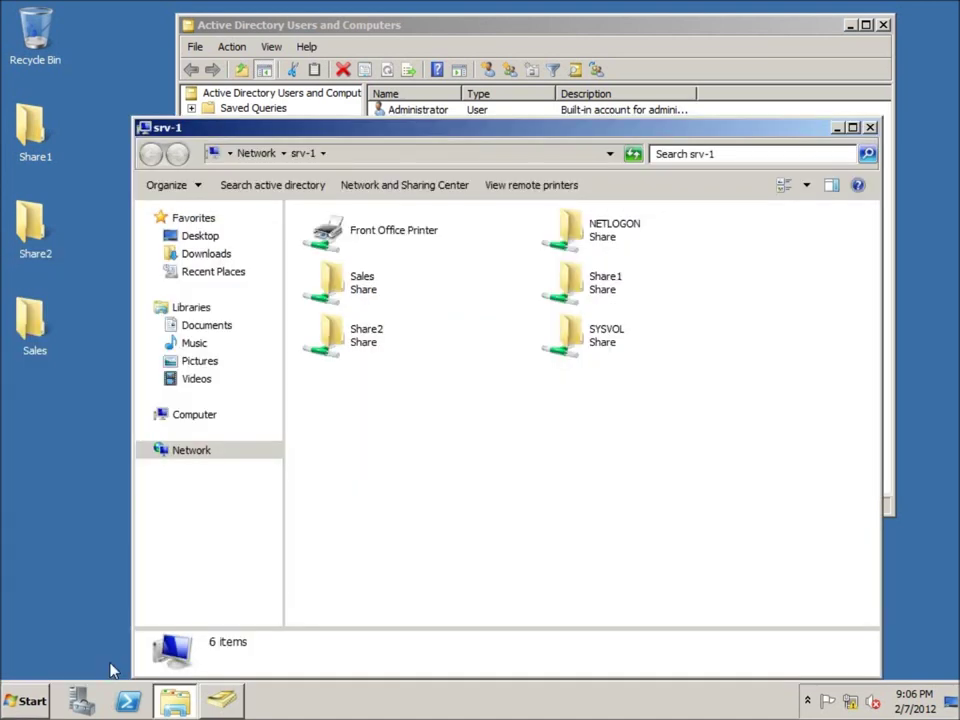
double_click(348, 290)
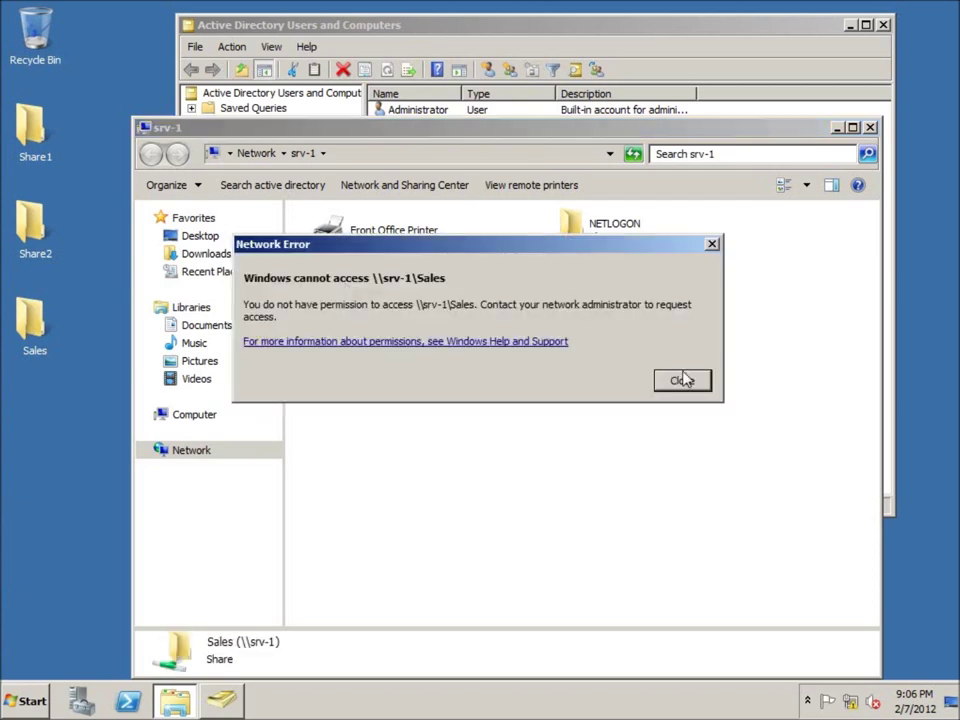
click(680, 380)
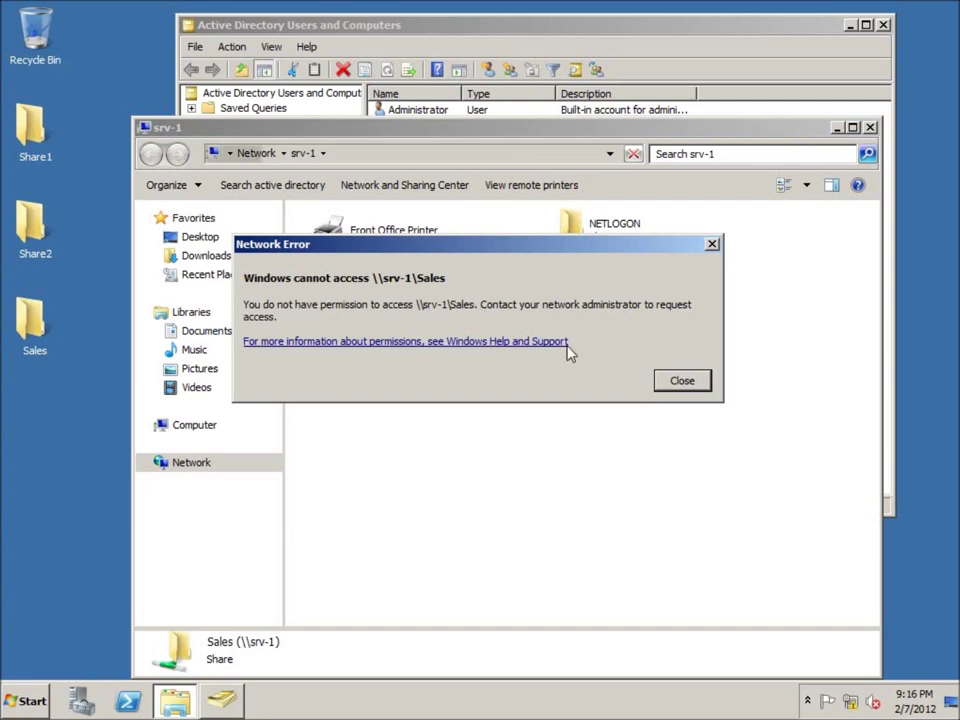
click(680, 381)
click(349, 342)
double_click(348, 290)
click(690, 382)
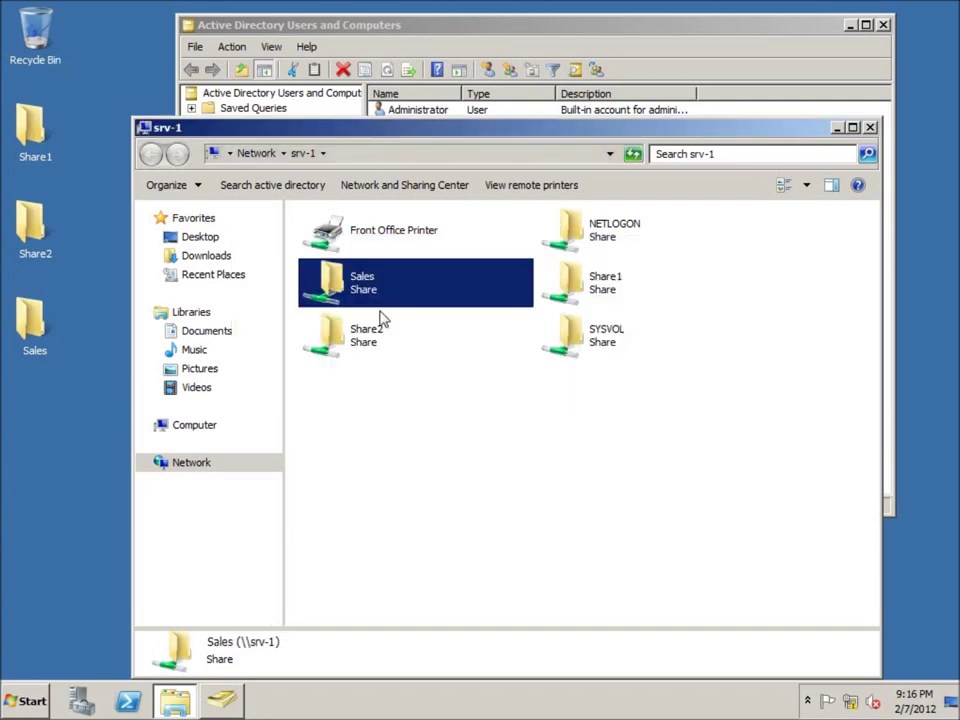
right_click(24, 310)
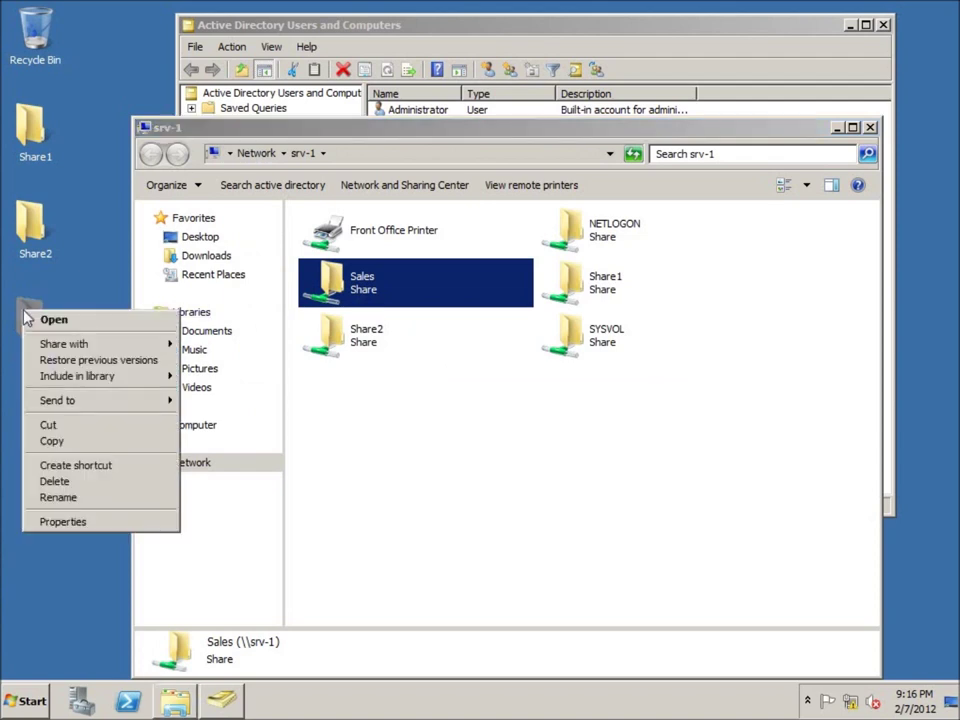
- Recheck the Sales share permissions for PENNING\Sales Change/Read without changing anything
click(62, 522)
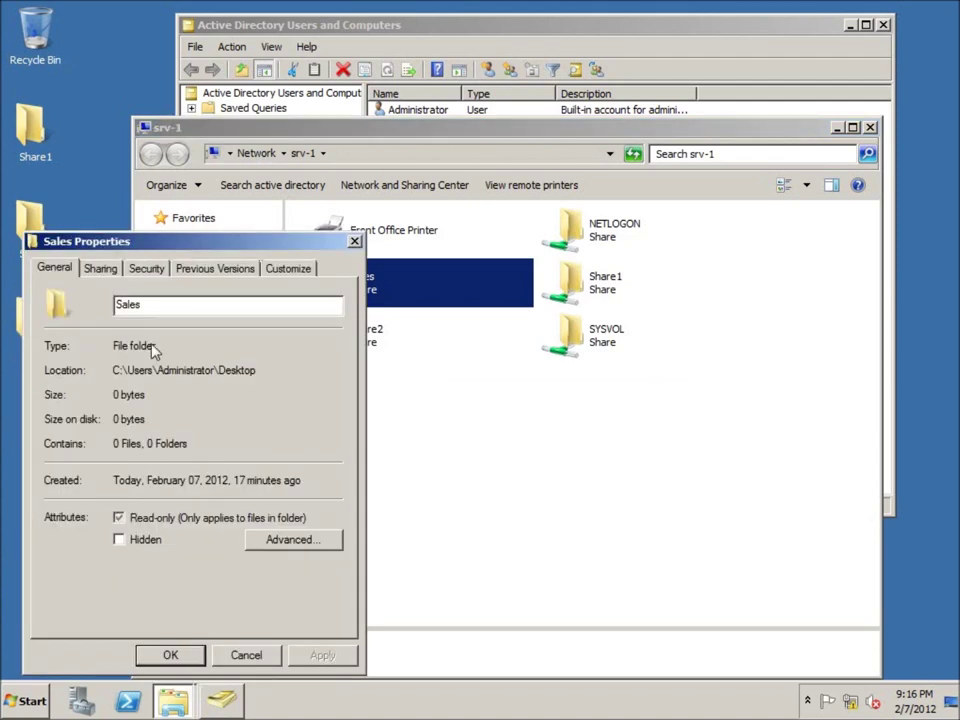
click(103, 268)
click(90, 491)
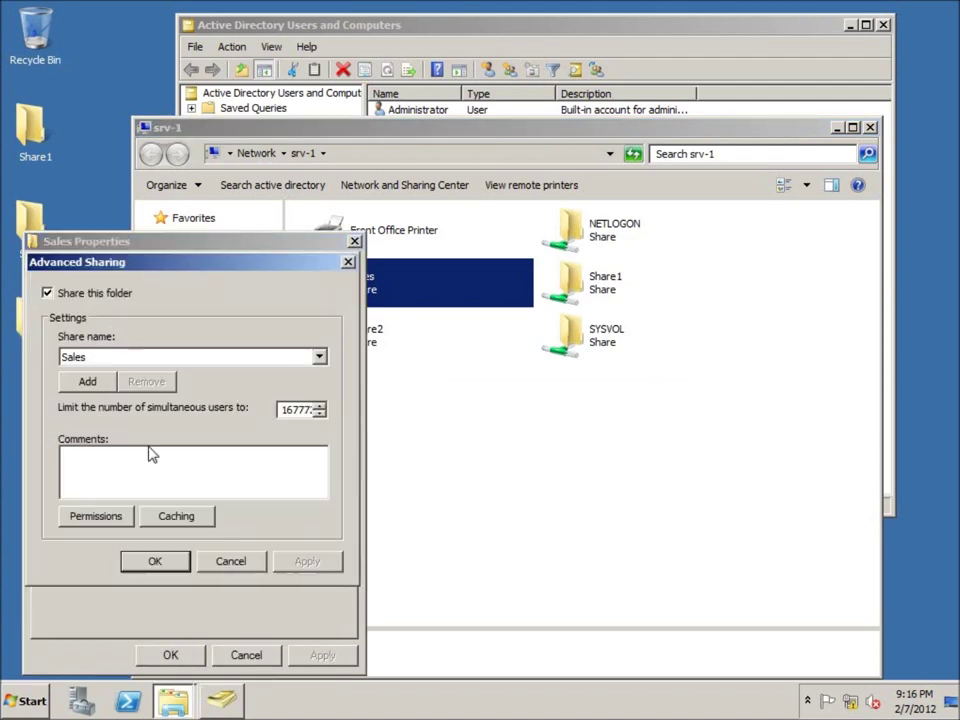
click(96, 517)
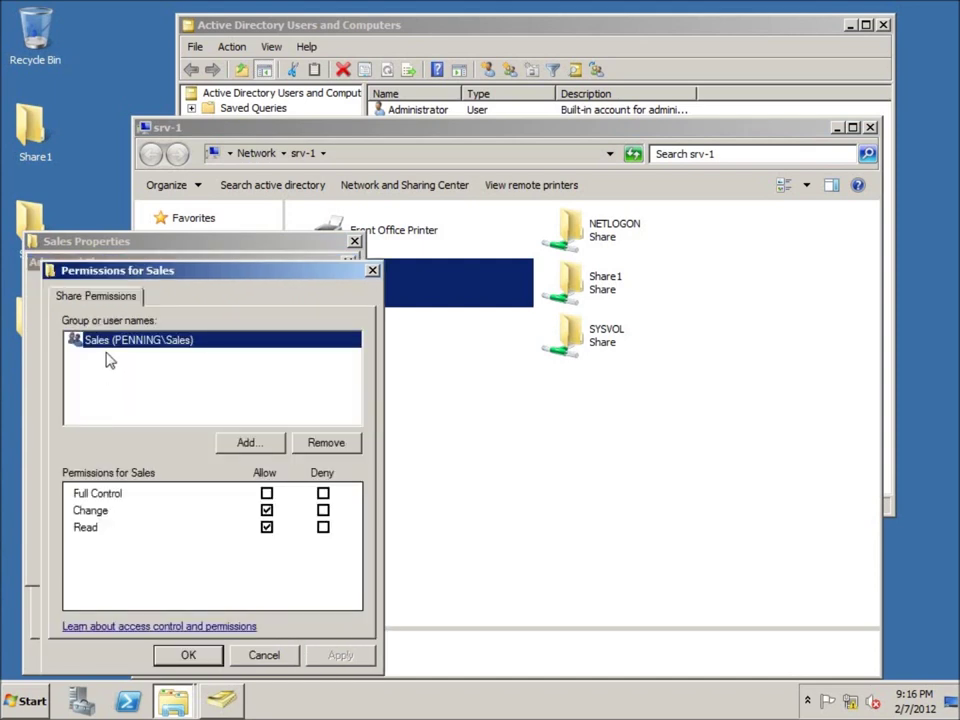
click(188, 655)
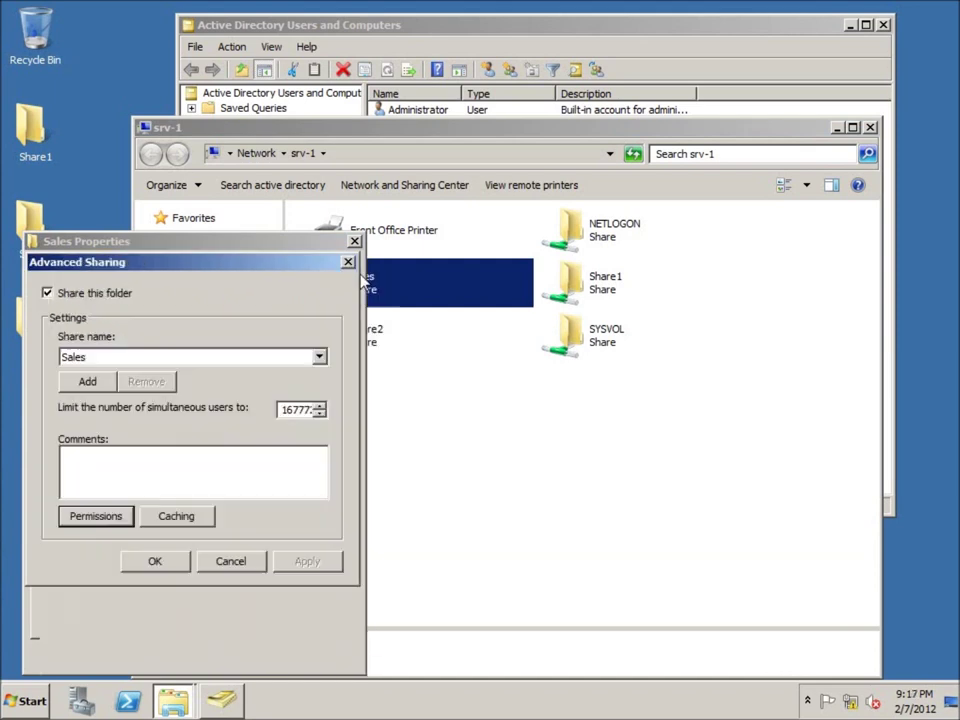
click(231, 561)
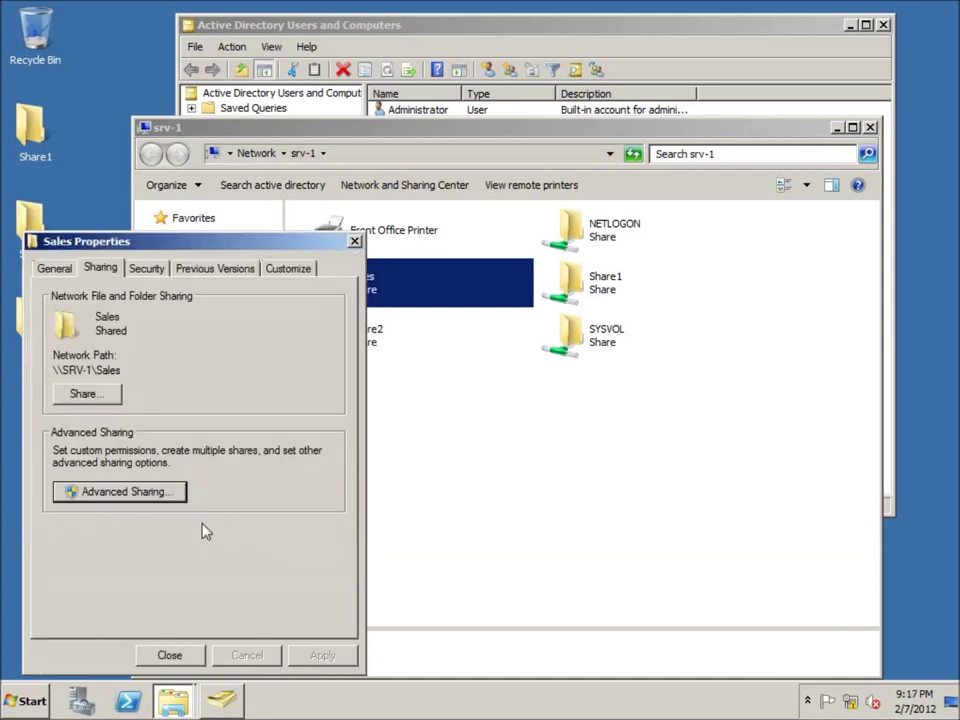
- Check the Sales group's Modify rights on the Security tab, then close Sales Properties
click(147, 268)
click(100, 358)
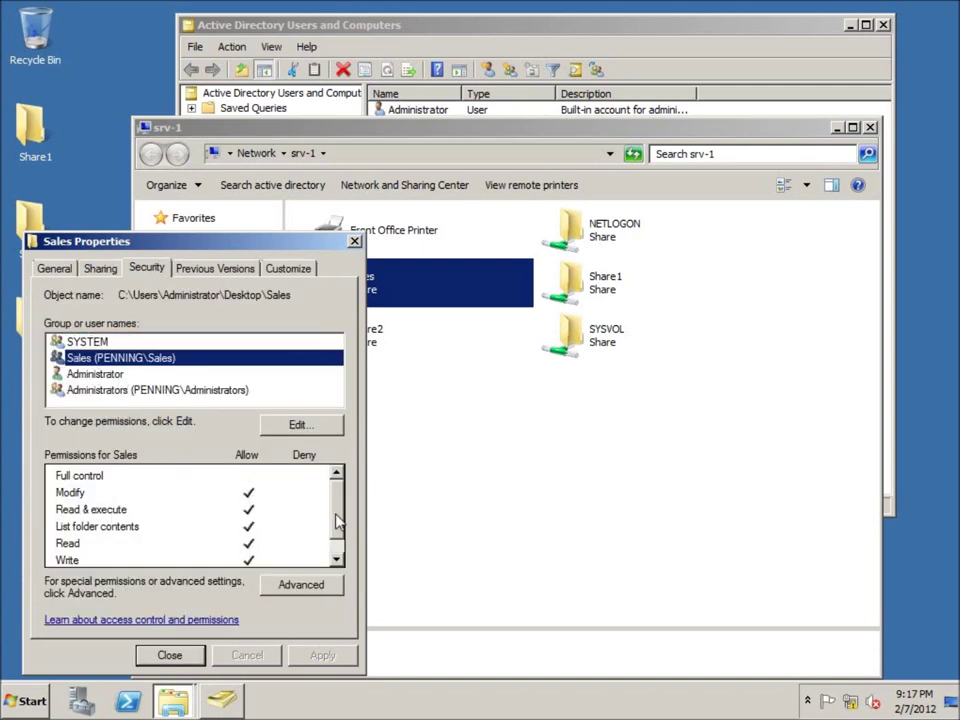
scroll(260, 540, down, 1)
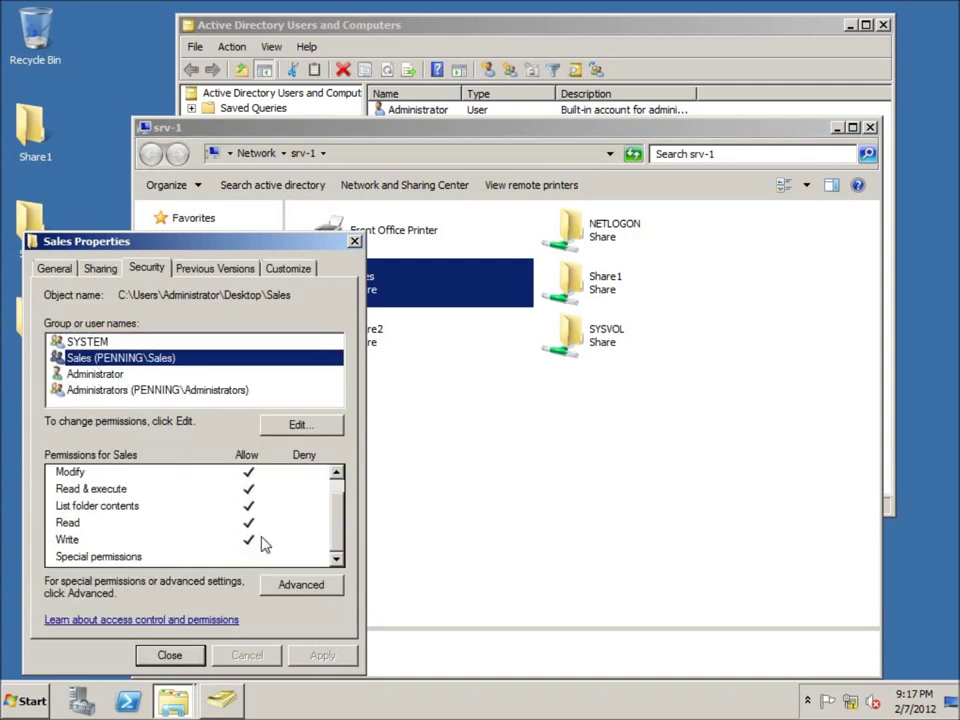
click(170, 655)
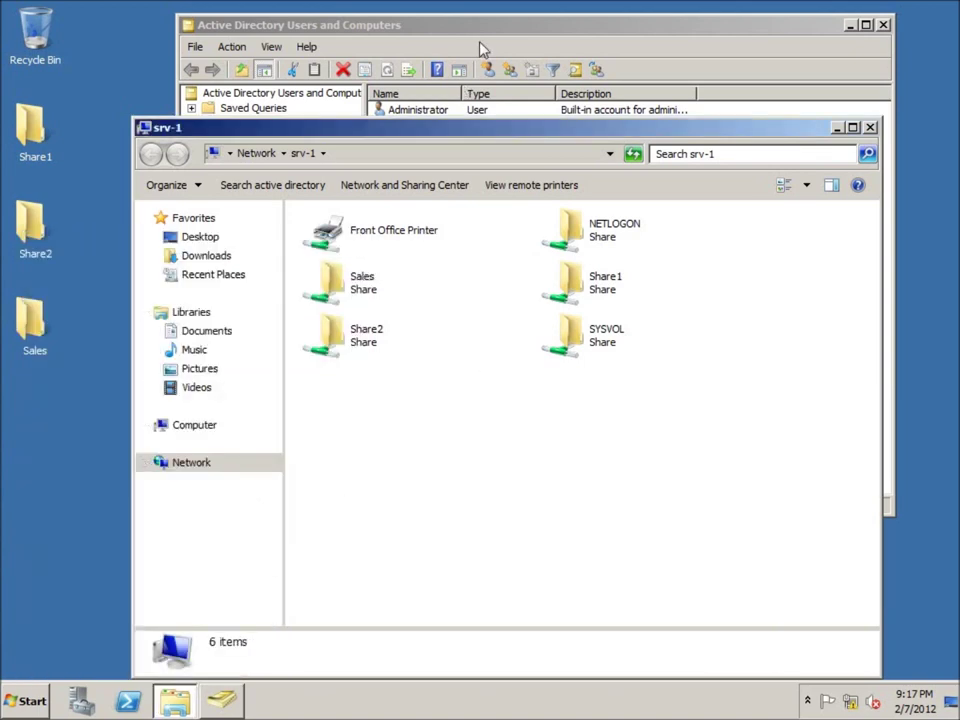
click(480, 50)
- Verify Sales appears in Administrator's Member Of list, then close ADUC and the srv-1 window
double_click(416, 110)
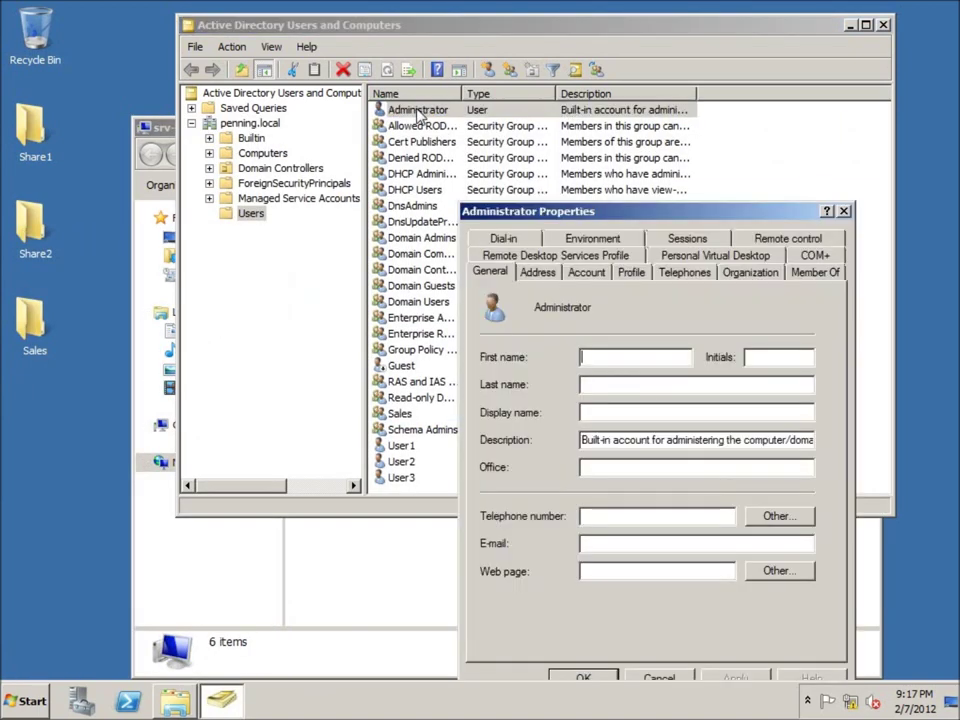
click(815, 272)
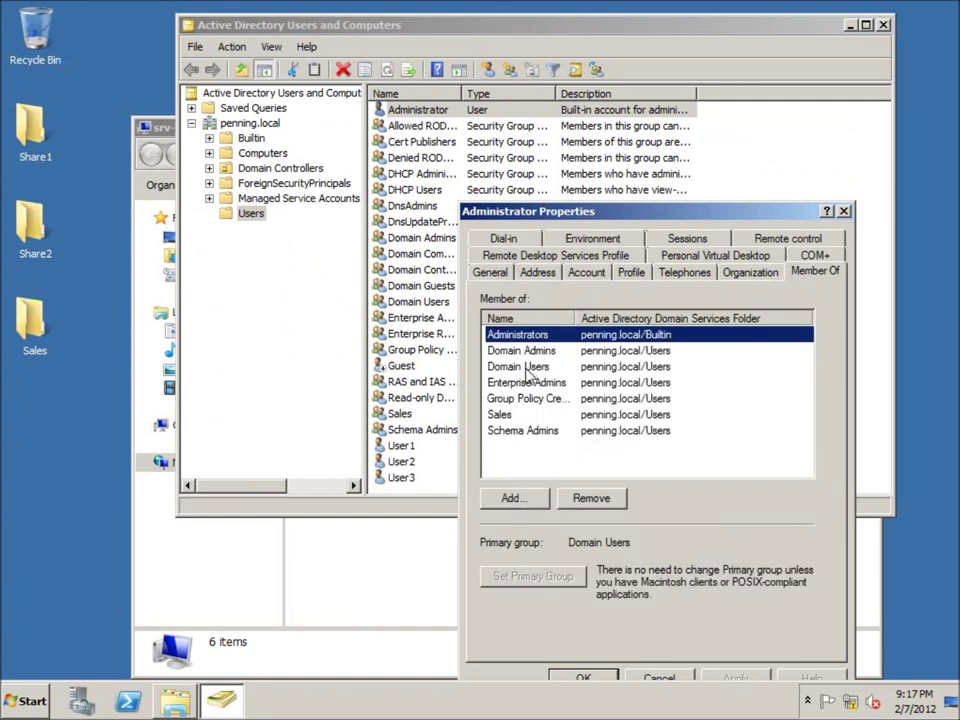
click(500, 414)
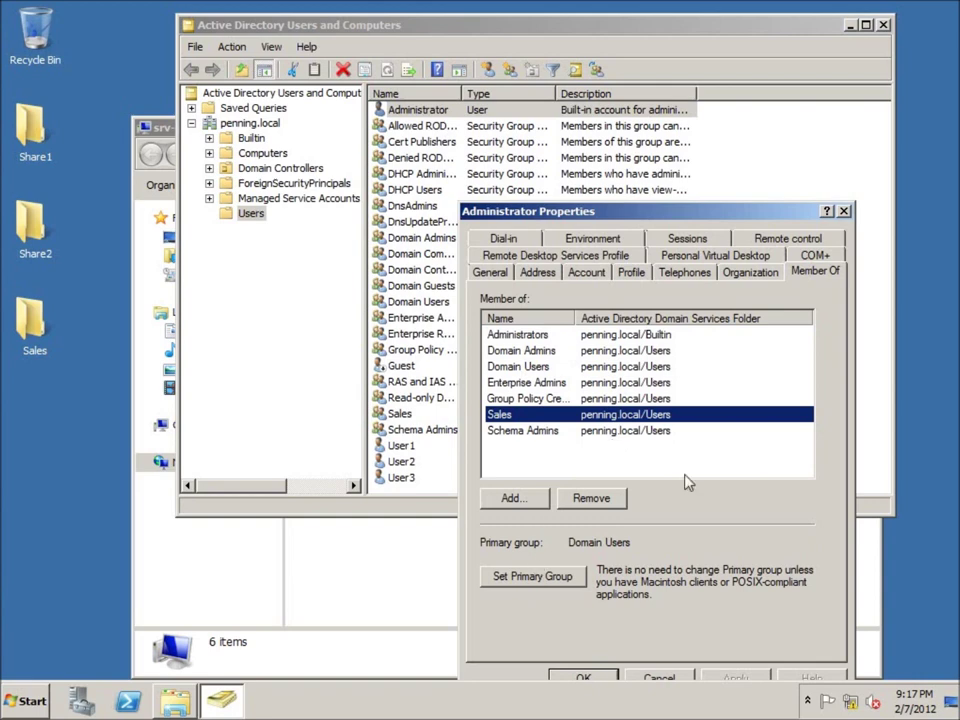
click(845, 211)
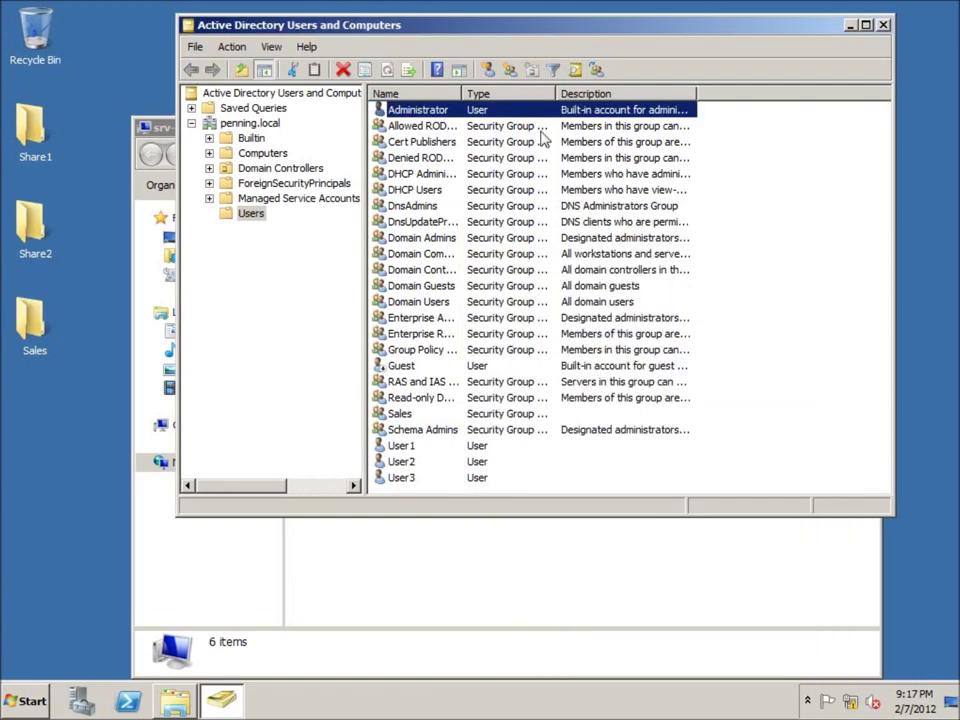
click(880, 28)
drag(574, 126, 600, 82)
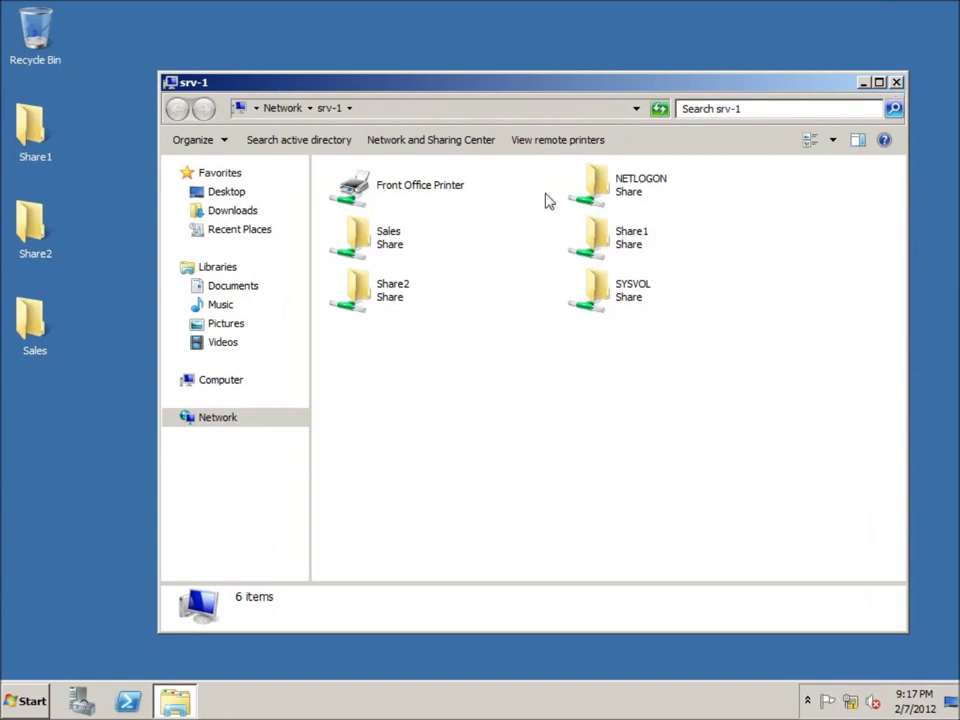
click(897, 84)
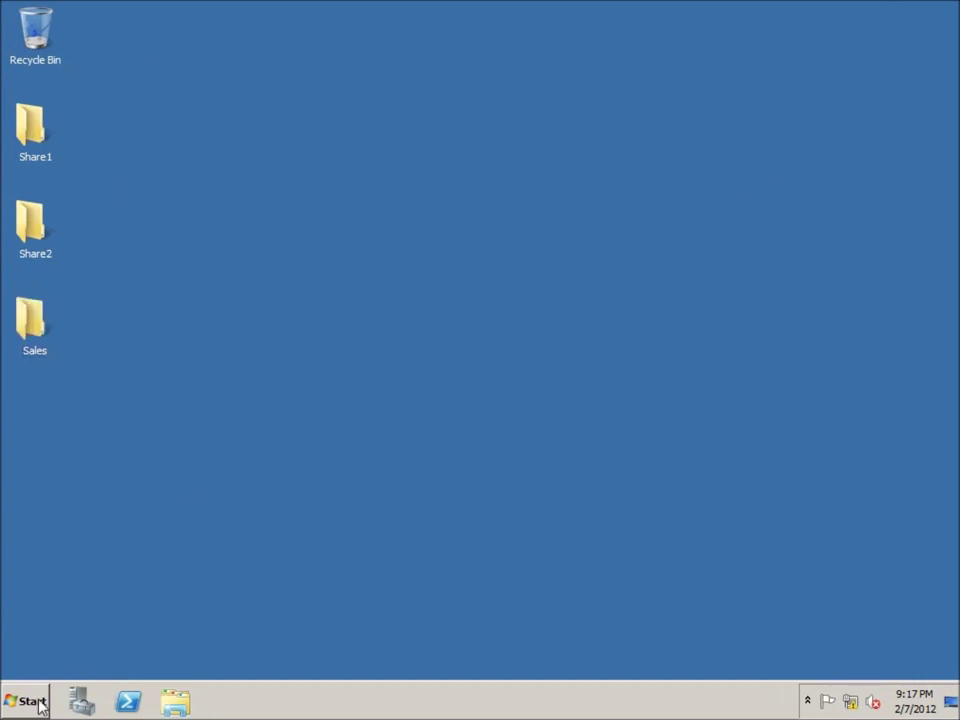
- Log off and log back on as Administrator by entering the account password
click(40, 703)
click(423, 517)
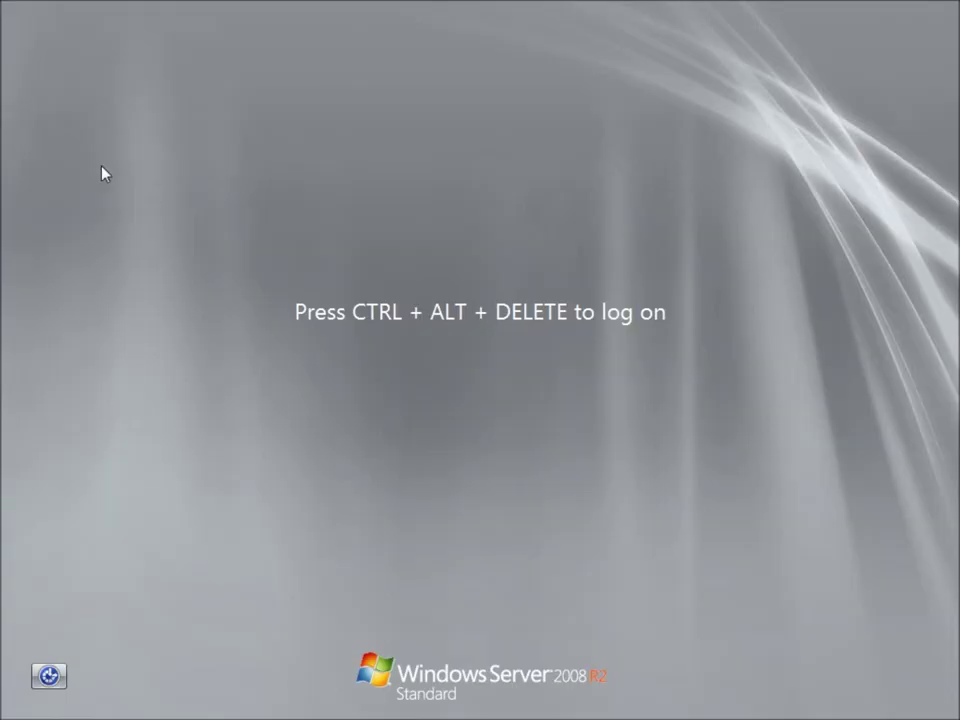
key(ctrl+alt+Delete)
key(Return)
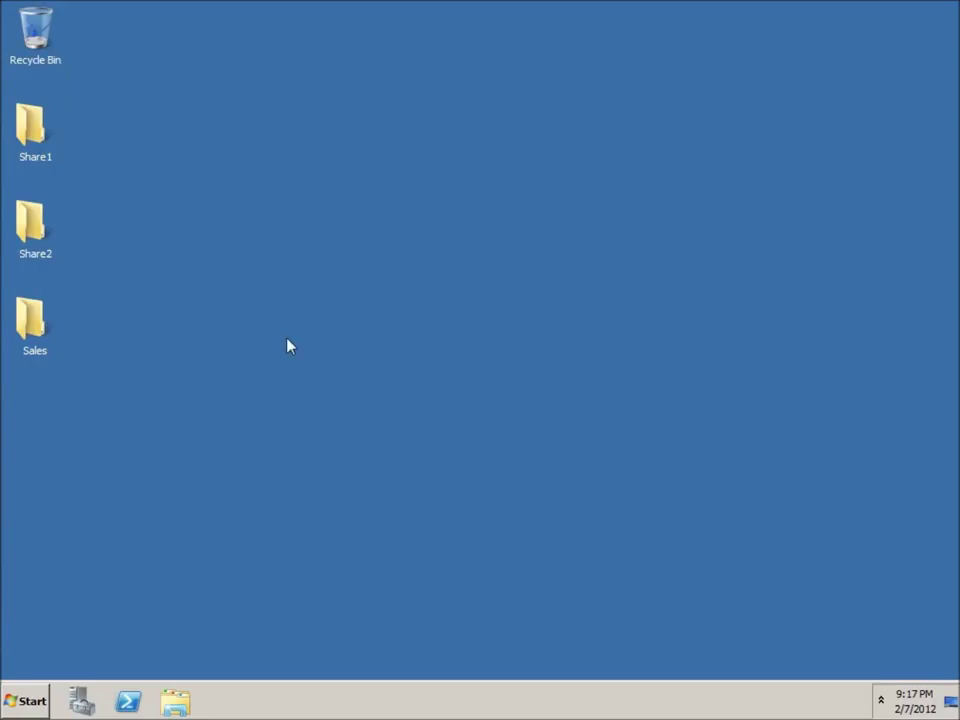
- From the server, open \\srv-1\Sales, confirm it is empty, and close the window
click(30, 701)
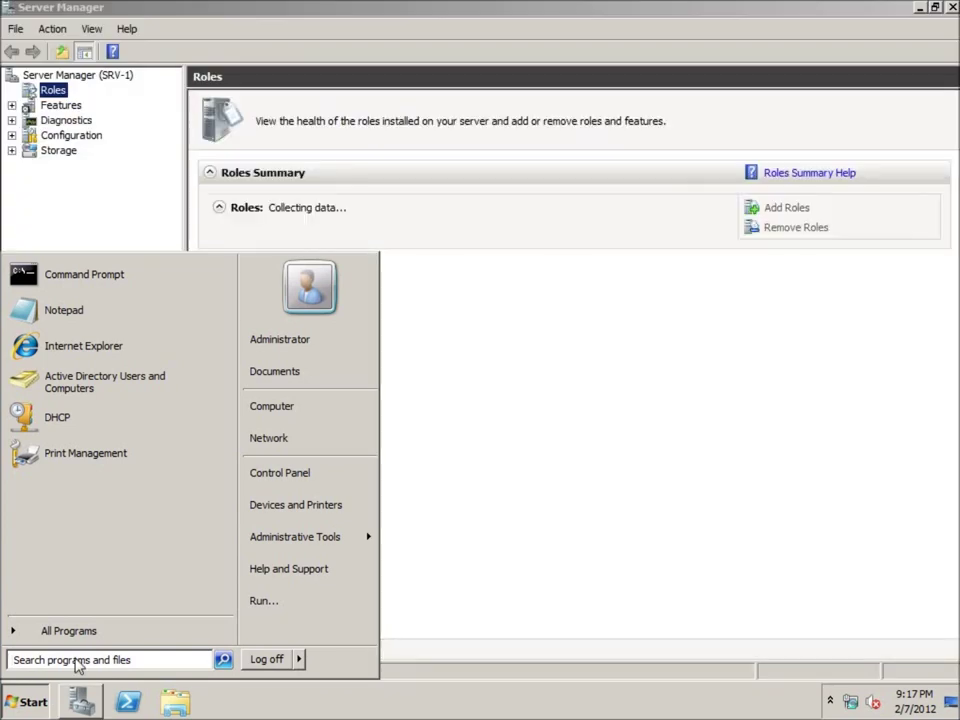
text(\\)
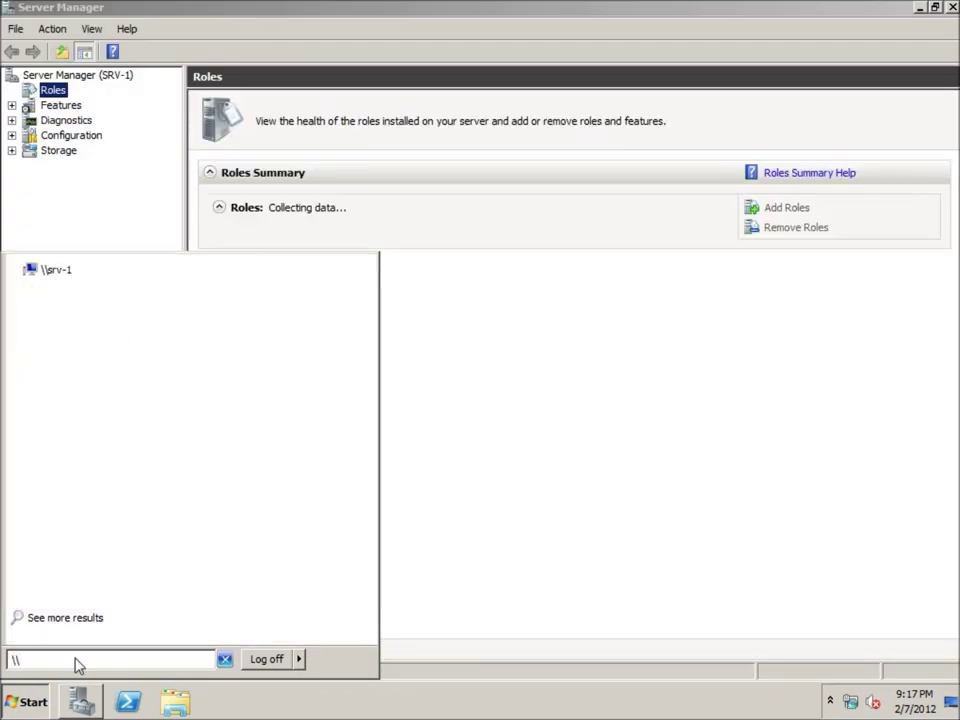
click(64, 274)
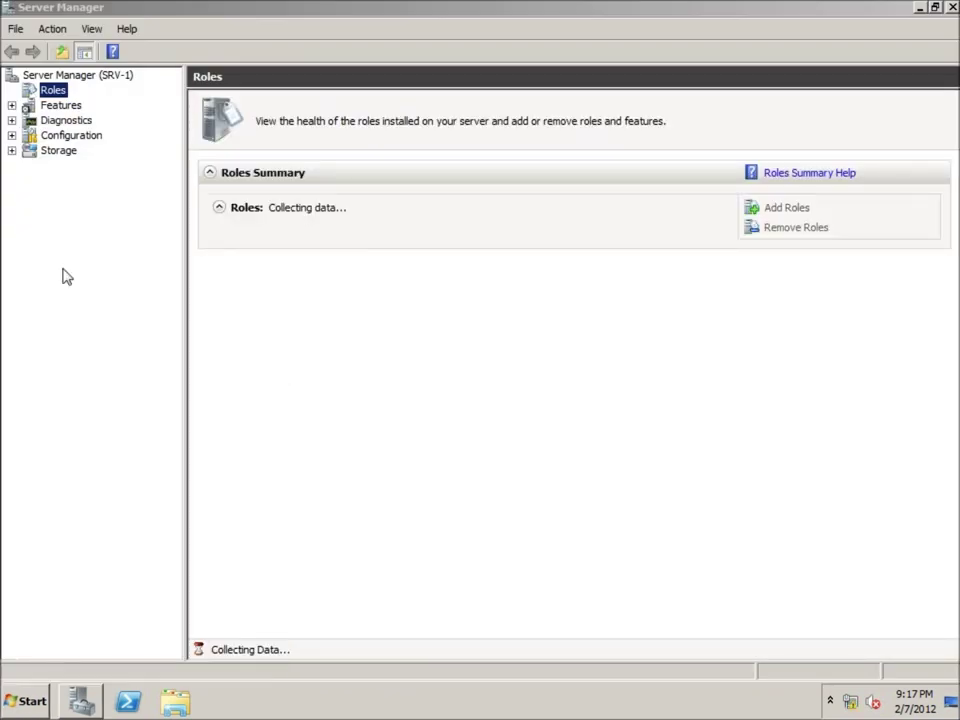
double_click(362, 238)
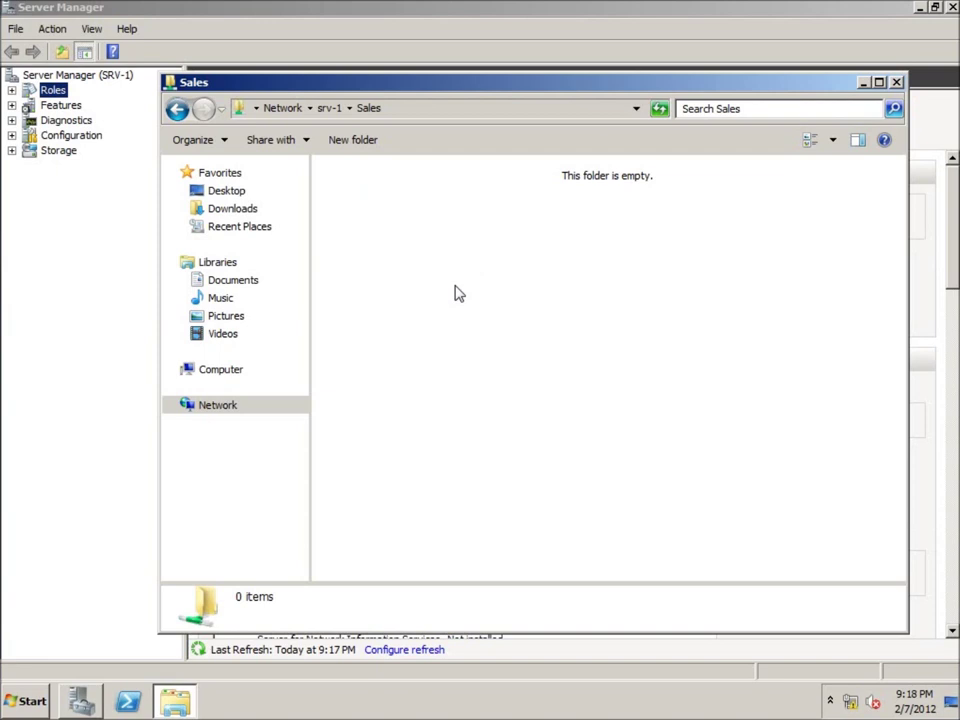
click(897, 84)
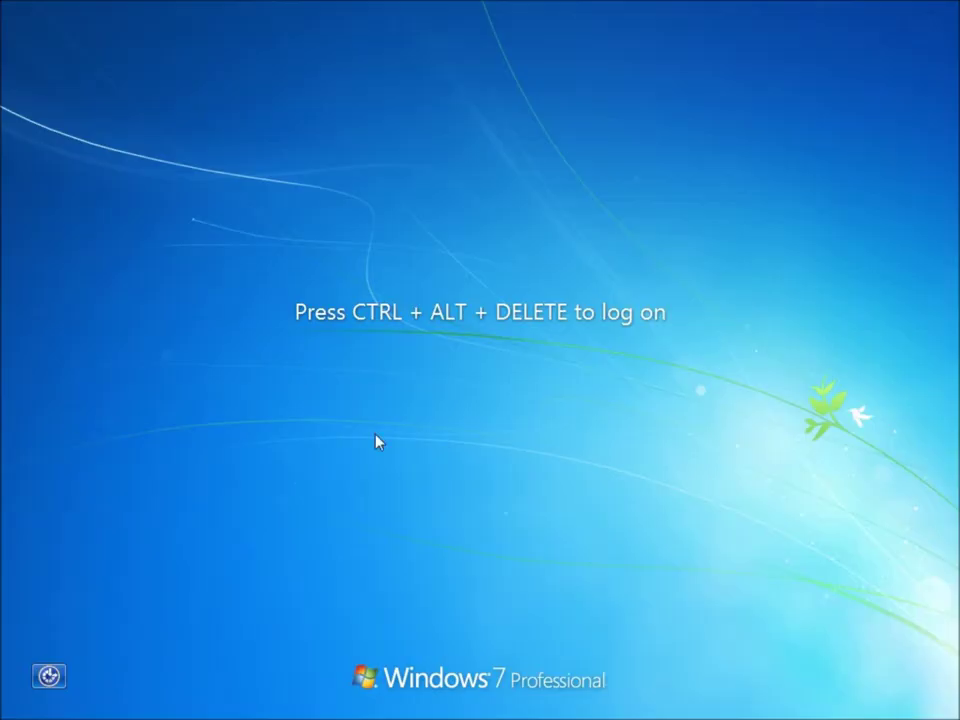
- Log on to the Windows 7 client as the PENNING domain user User3 with its password
key(ctrl+alt+Delete)
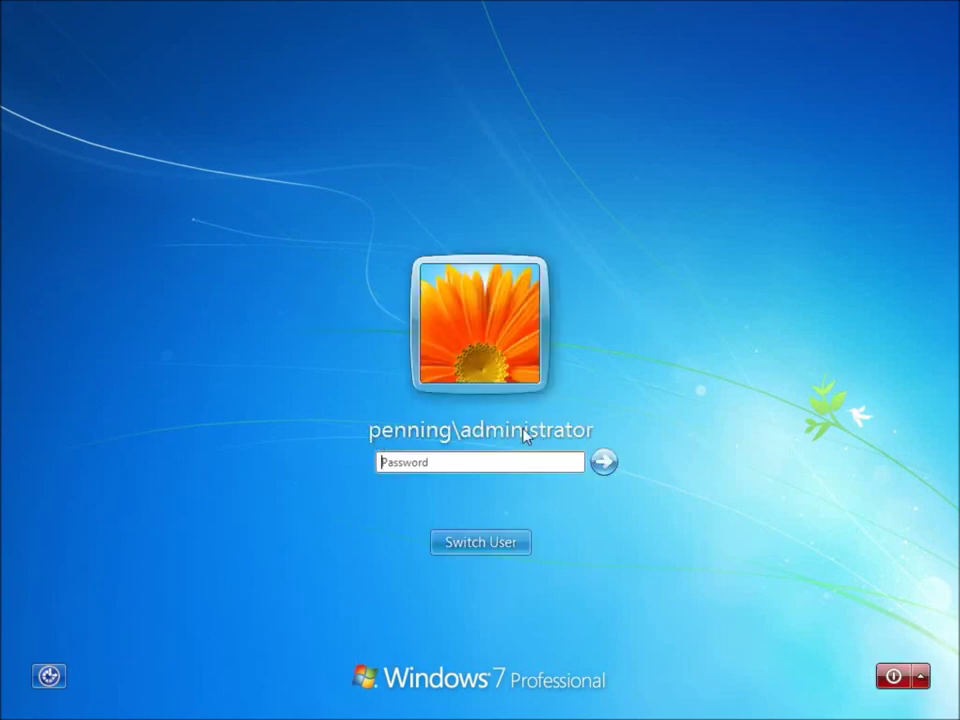
click(478, 545)
click(538, 441)
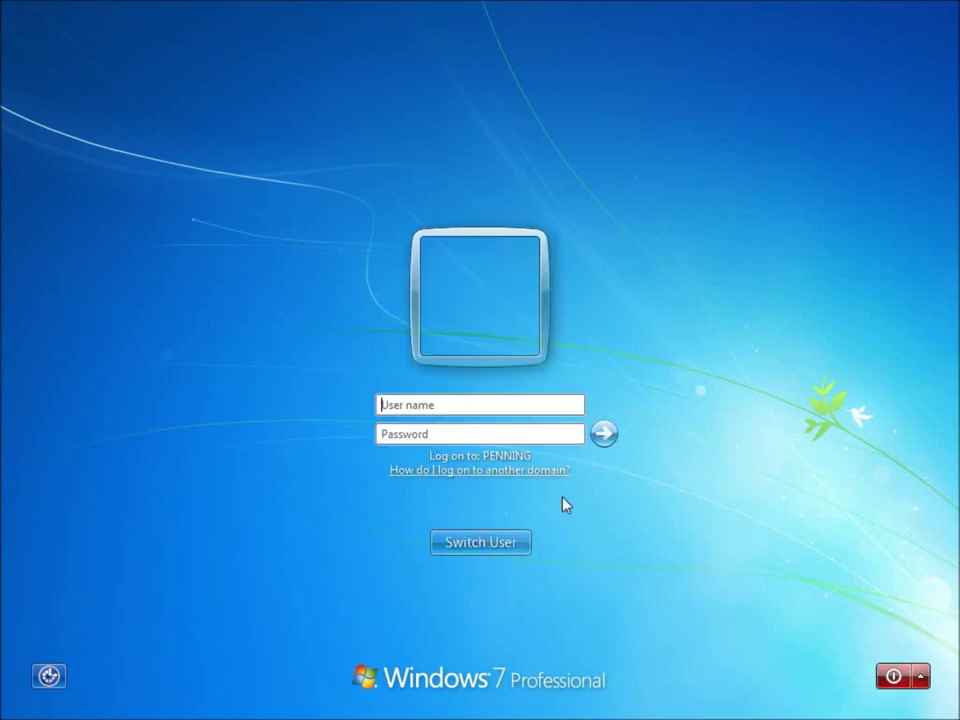
text(User3)
key(Tab)
text(****)
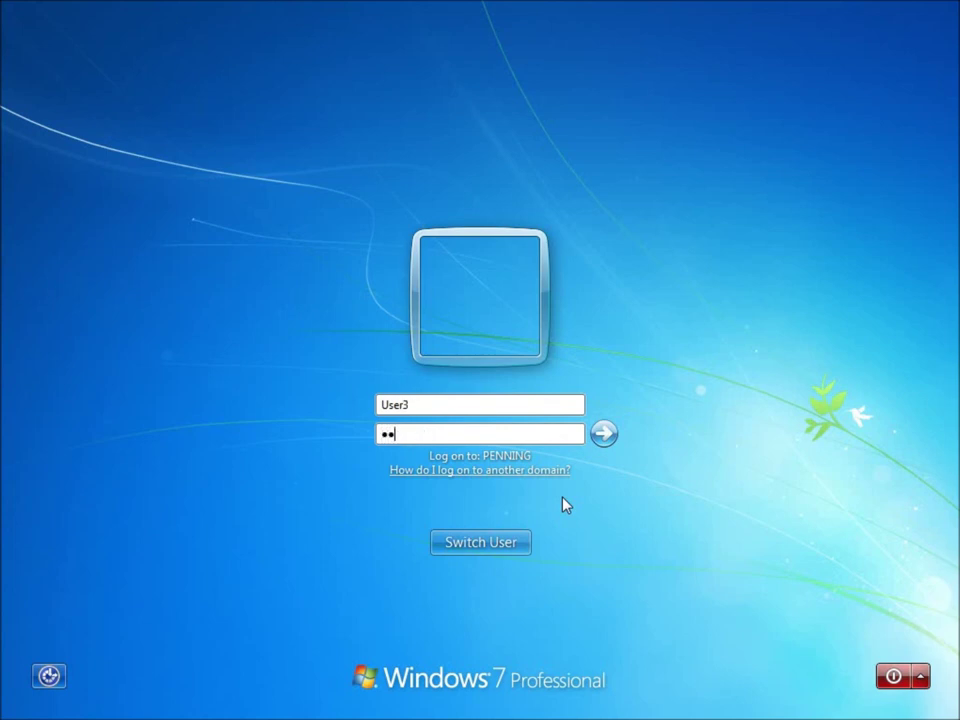
text(****)
key(Return)
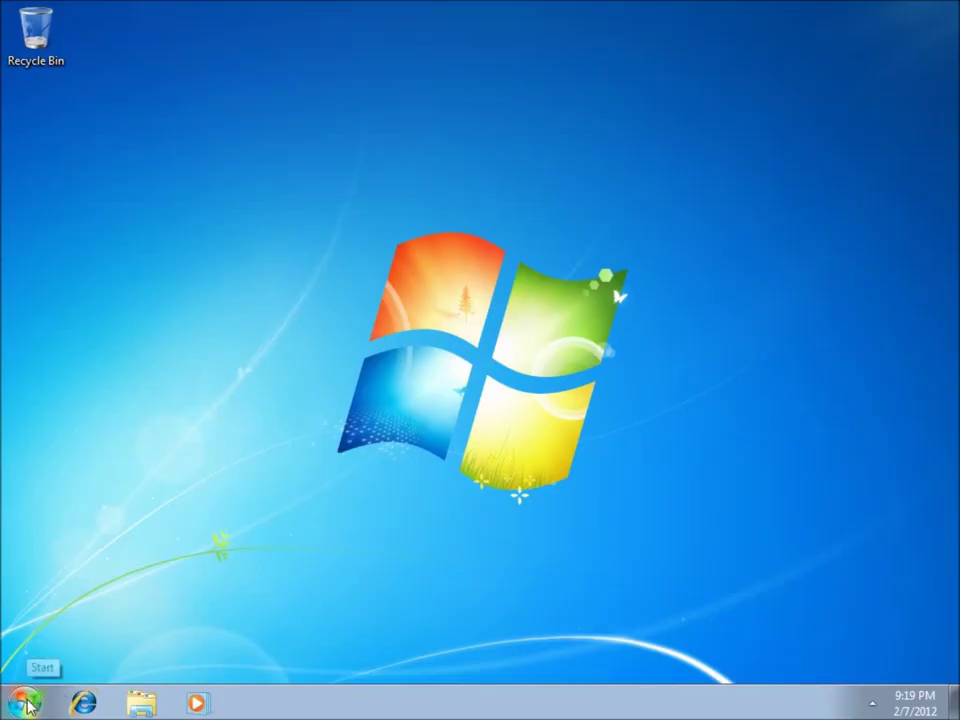
- Open the \\srv-1\Sales share from the Windows 7 client
click(40, 698)
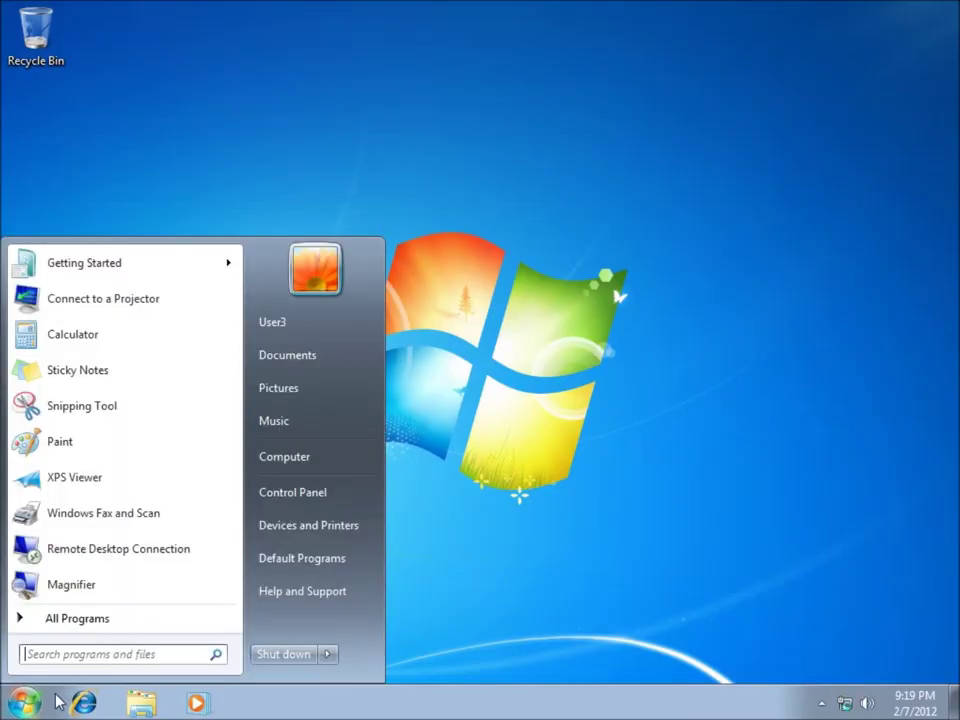
text(\\)
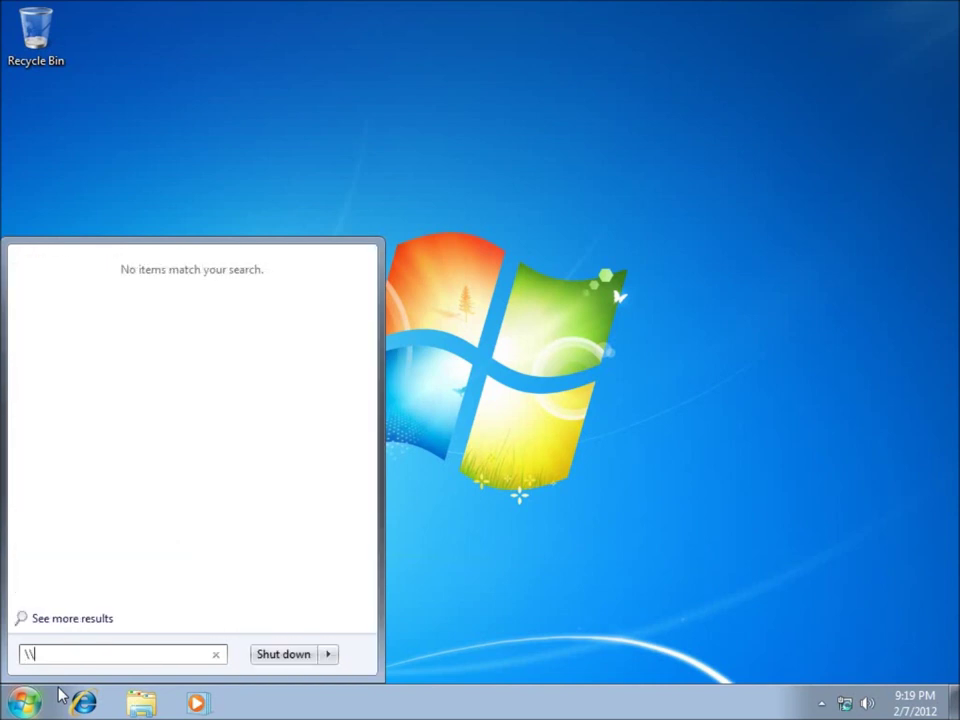
text(srv-1)
key(Return)
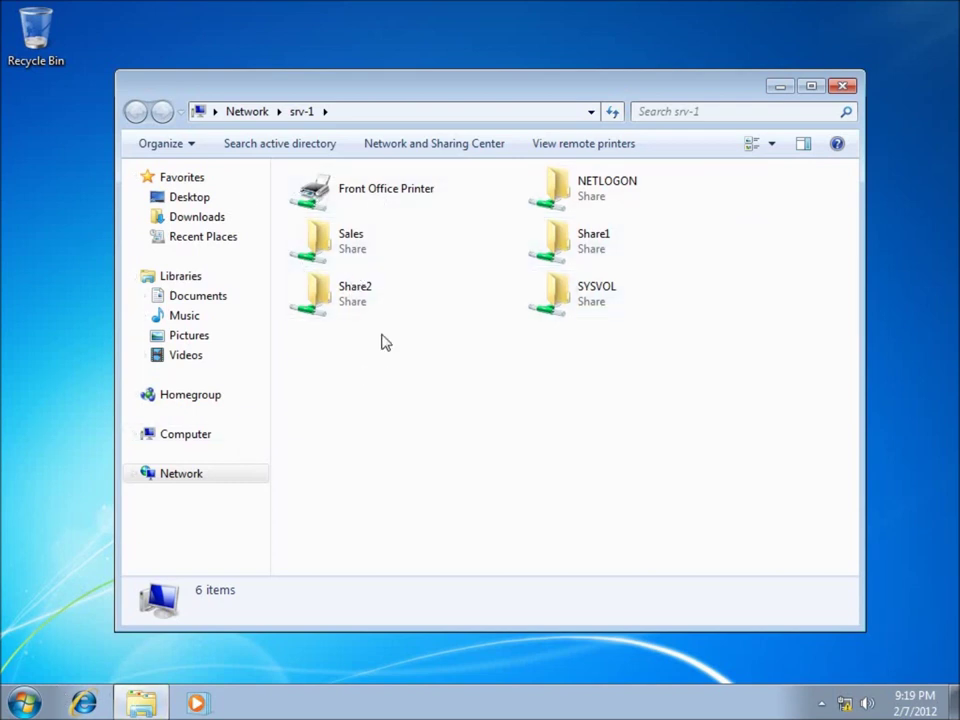
double_click(343, 250)
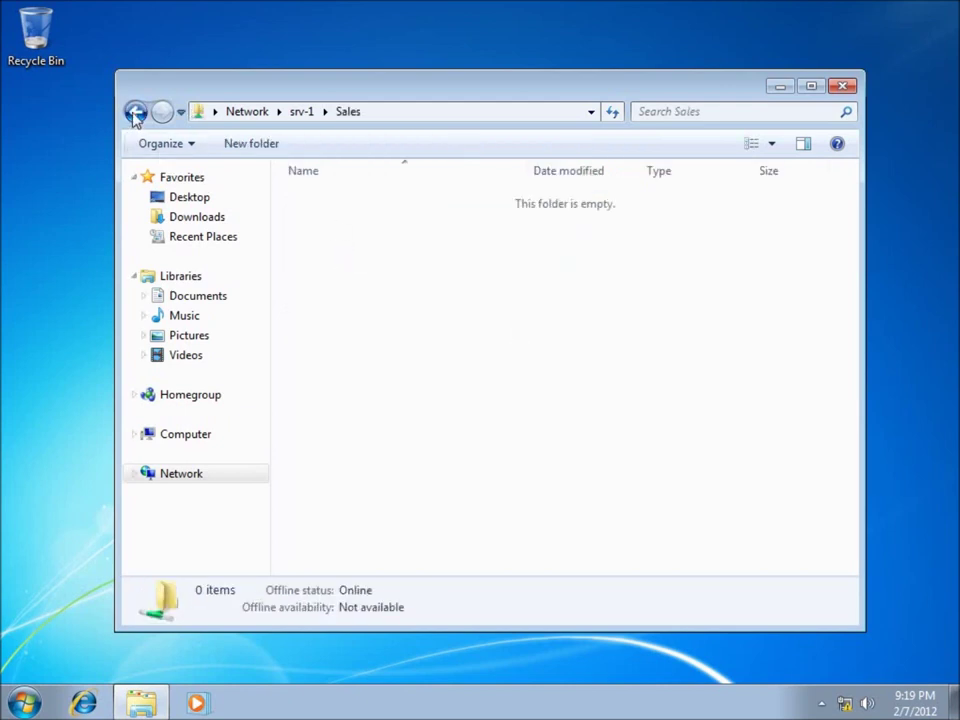
click(135, 111)
double_click(330, 238)
- Create a New Text Document in the Sales folder, keeping the default name
right_click(336, 208)
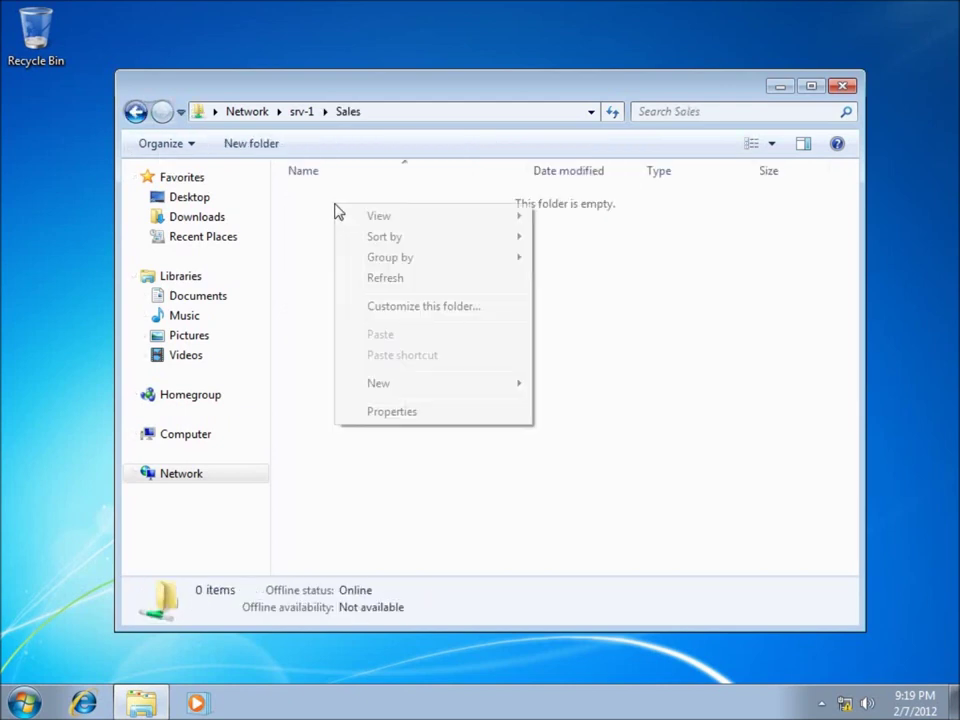
mouse_move(407, 388)
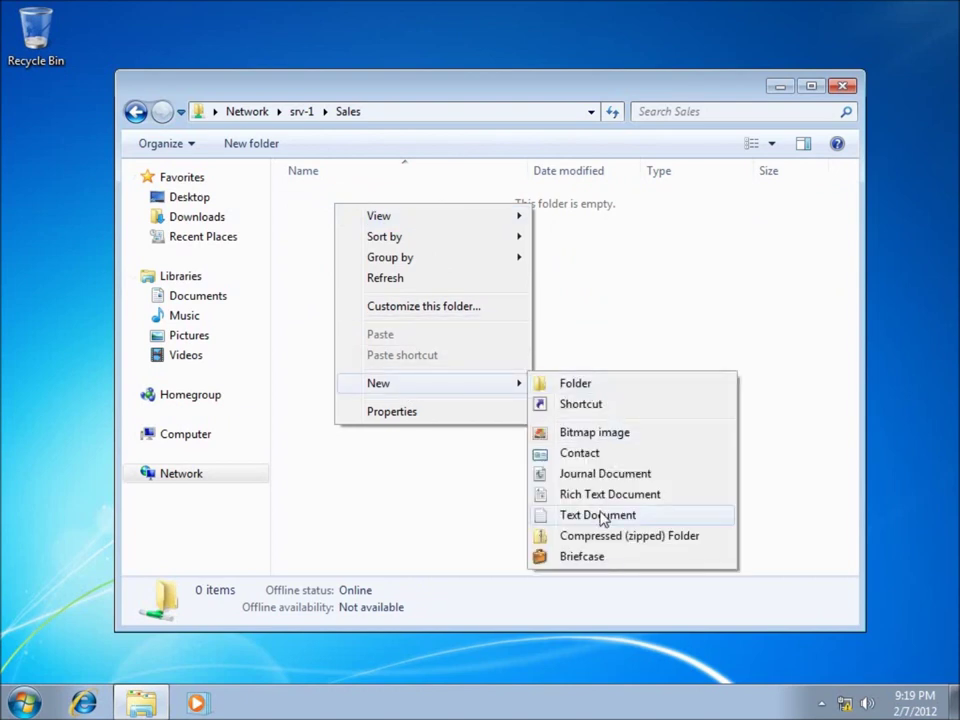
click(606, 514)
click(302, 246)
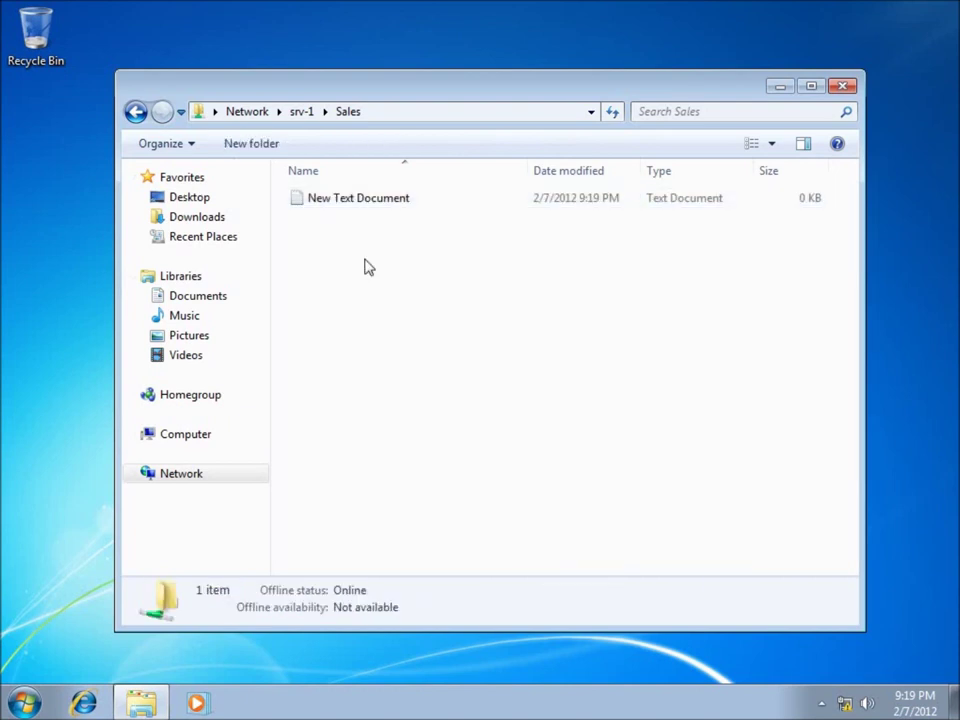